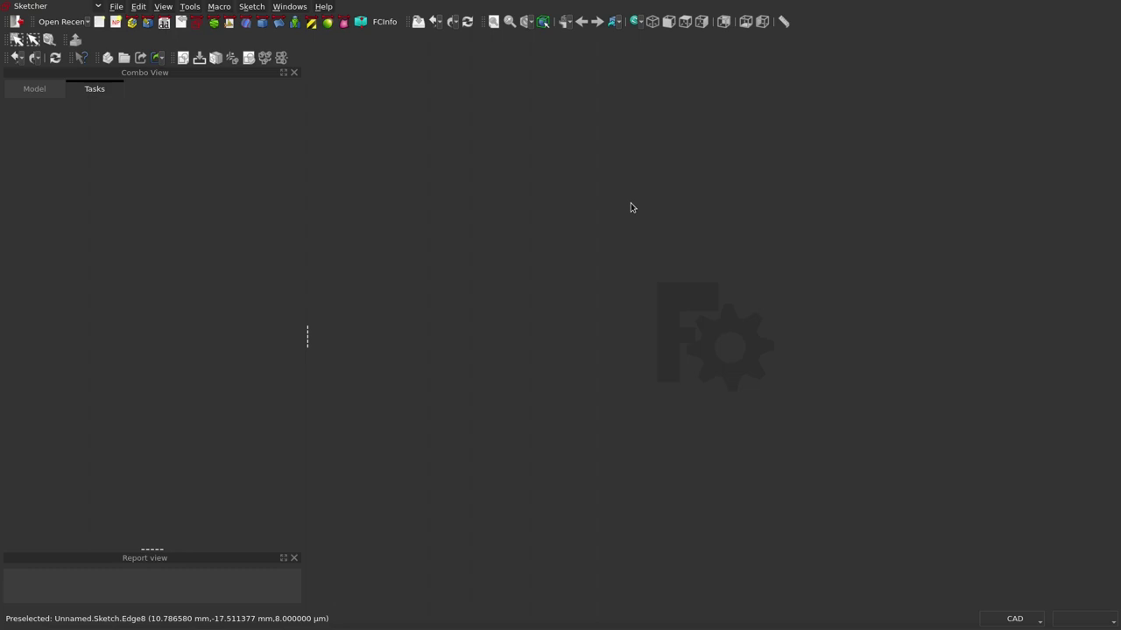
# Check the FreeCAD version (0.22.0dev) in About, then create a new Unnamed document
pyautogui.click(324, 7)
pyautogui.click(371, 140)
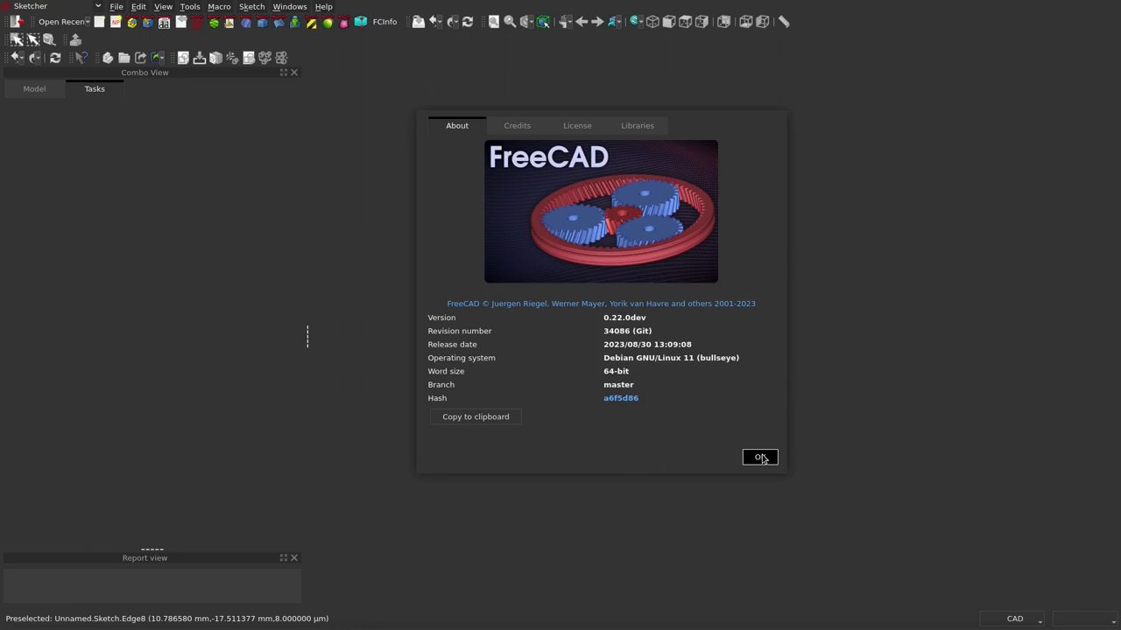
pyautogui.click(760, 457)
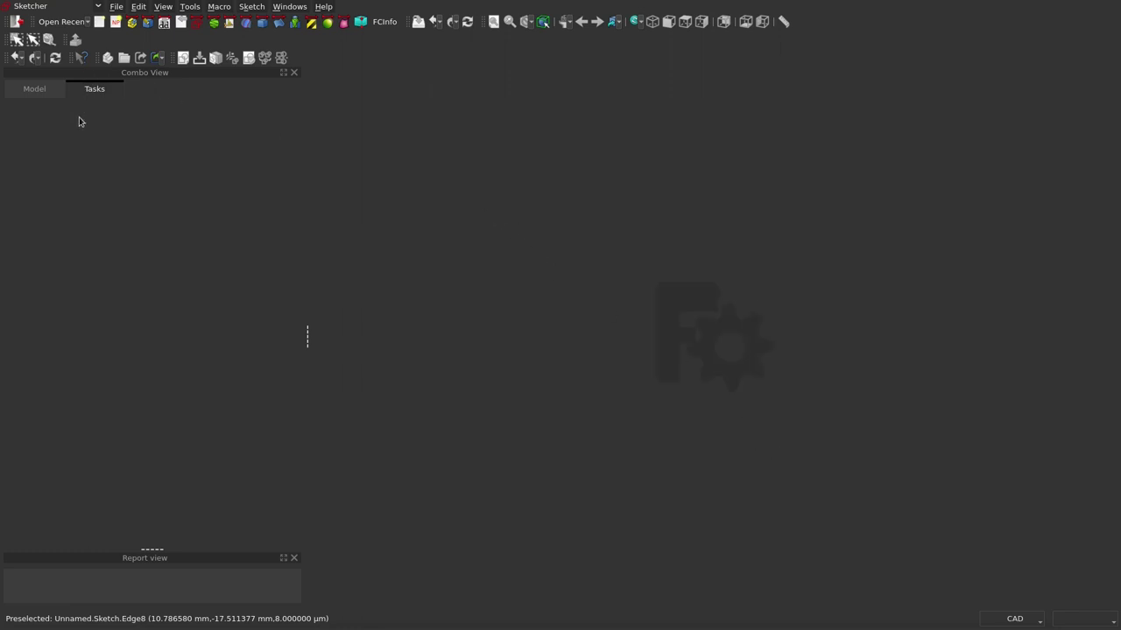
pyautogui.click(98, 22)
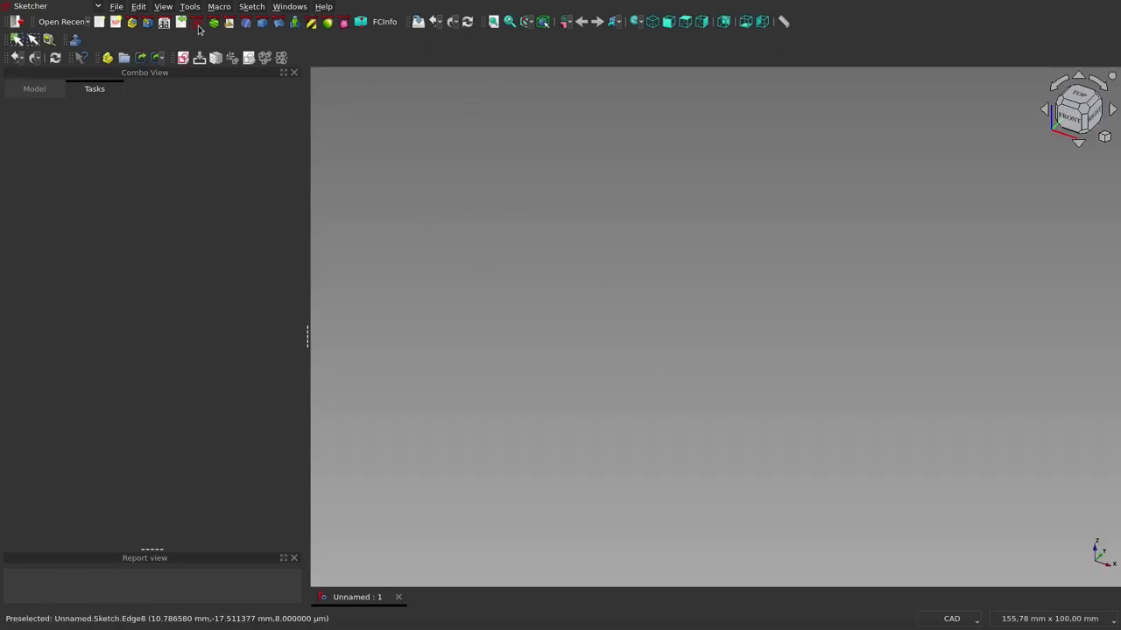
# Create a new sketch on the XY-Plane
pyautogui.click(183, 58)
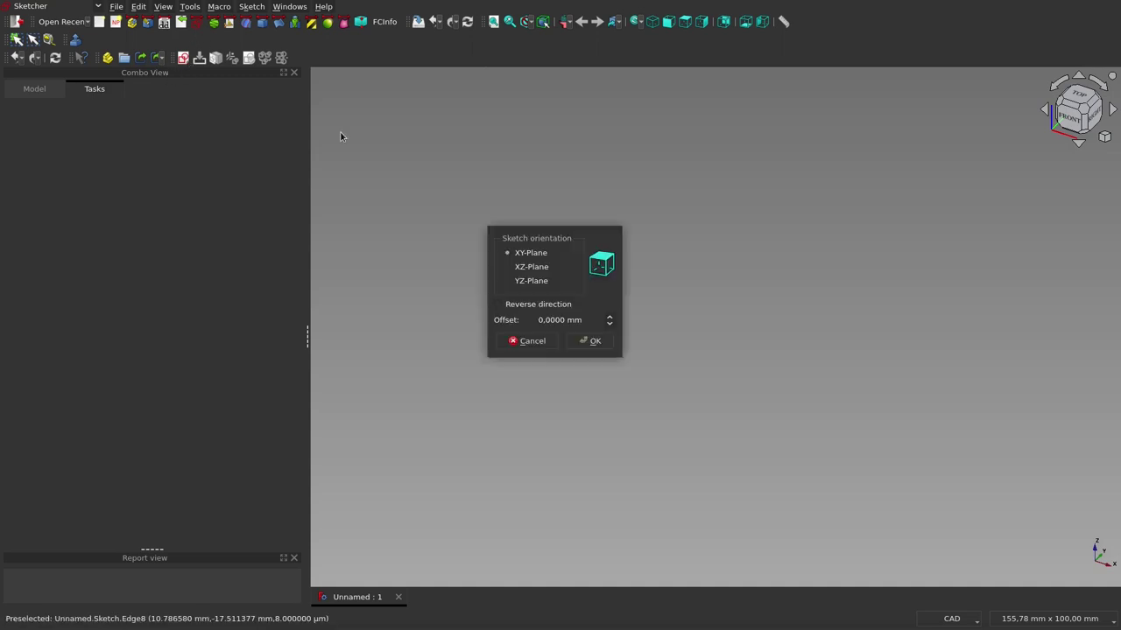
pyautogui.click(595, 340)
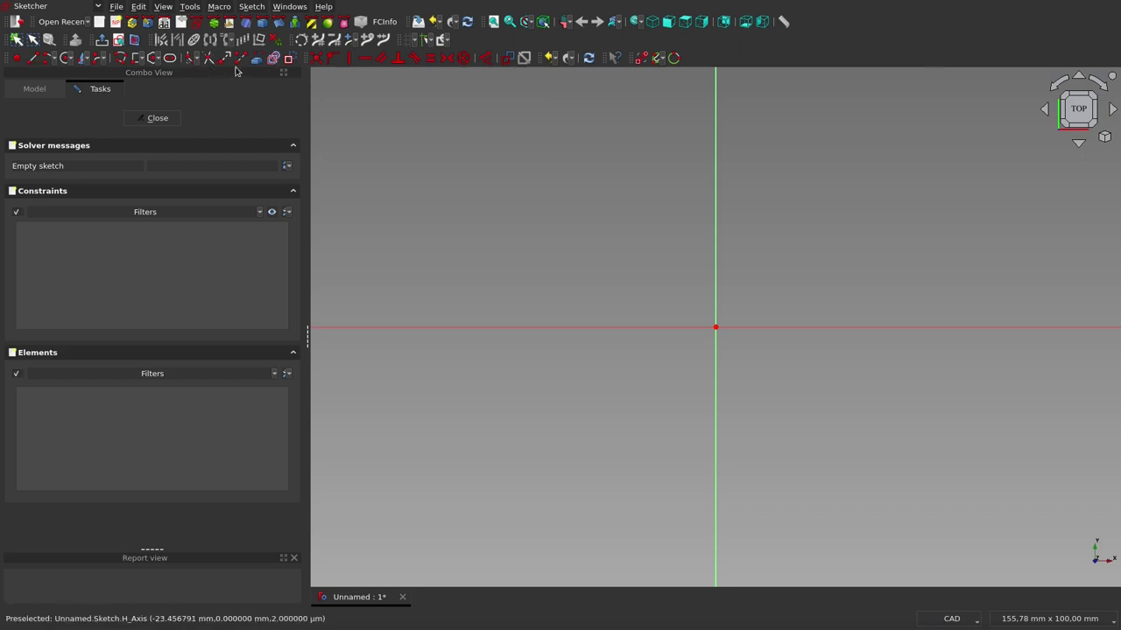
# Draw a single line at the upper left of the sketch
pyautogui.click(117, 59)
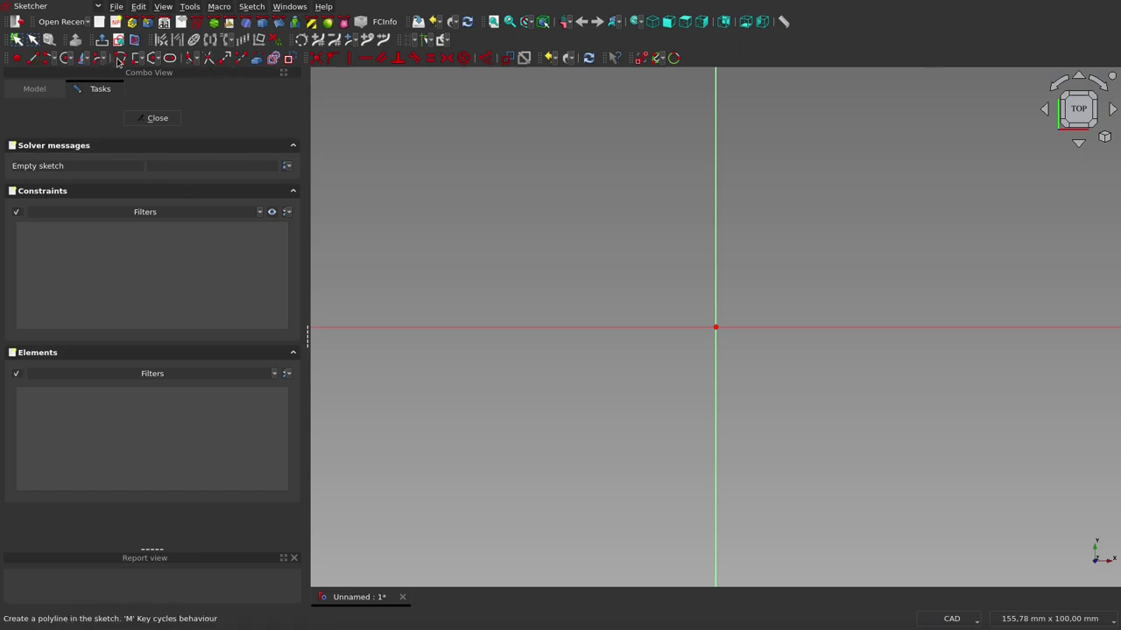
pyautogui.click(362, 240)
pyautogui.click(444, 143)
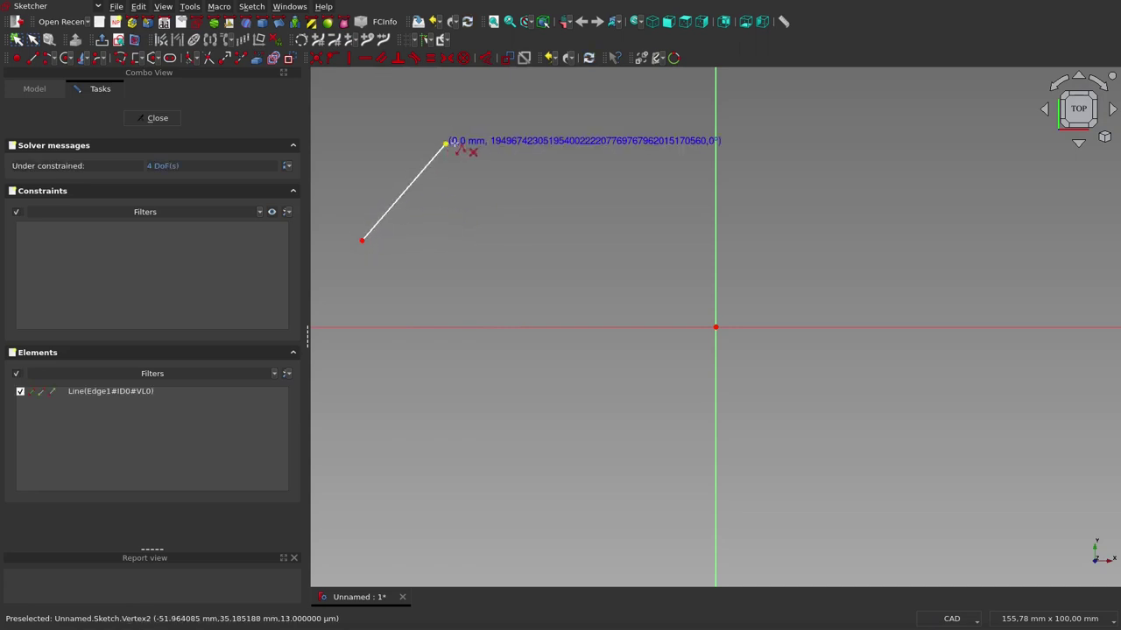
pyautogui.rightClick(460, 102)
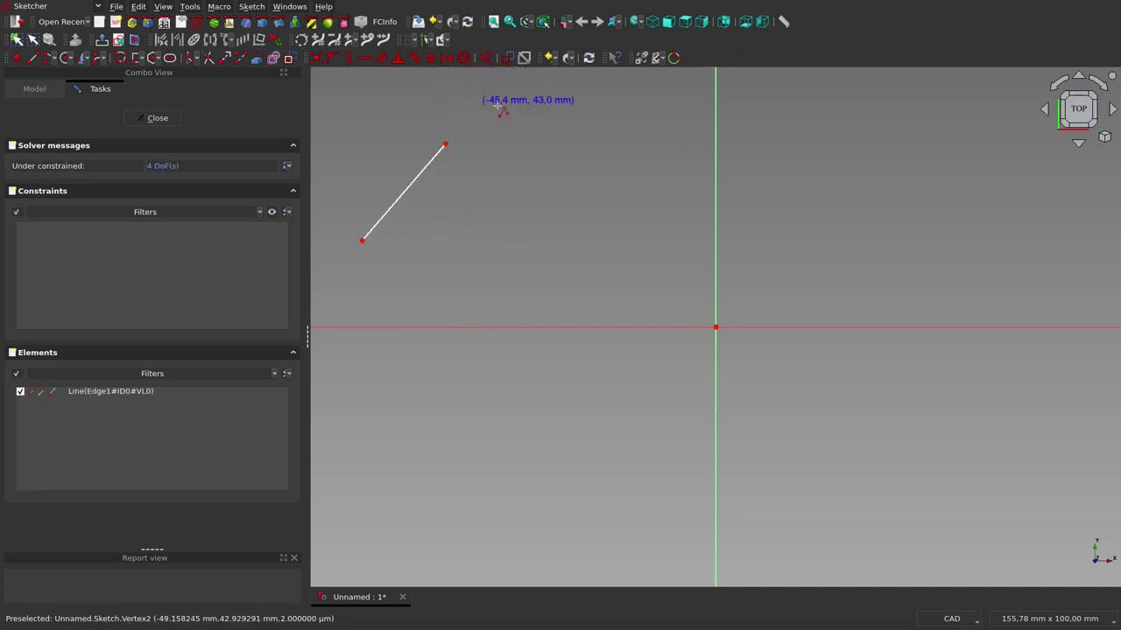
# Draw a two-segment polyline left and a three-segment polyline right of the vertical axis
pyautogui.click(609, 108)
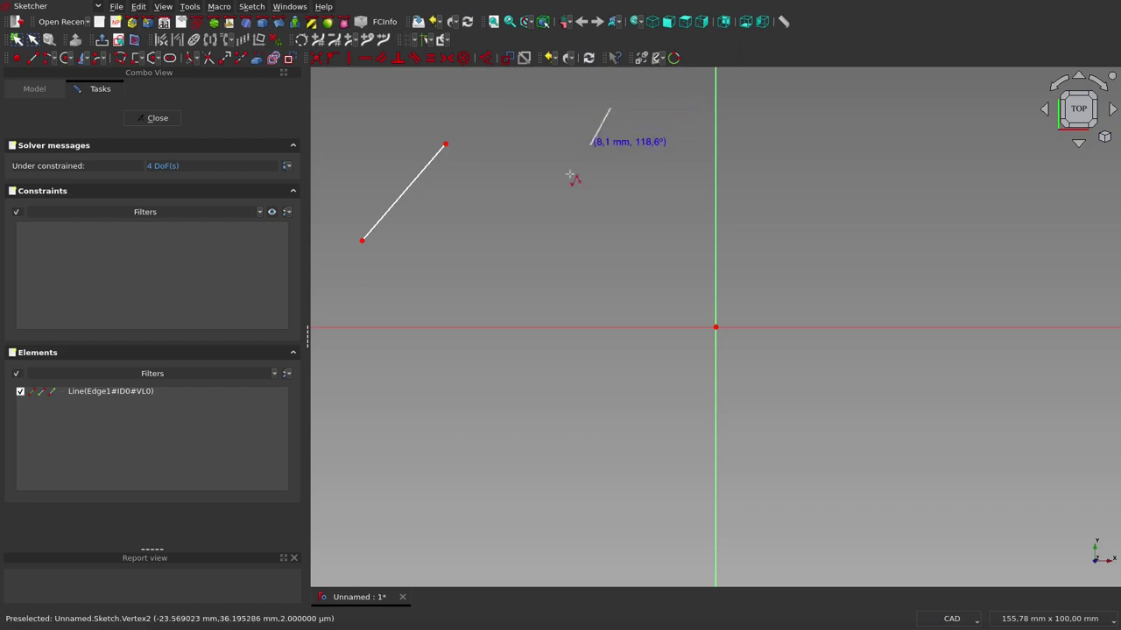
pyautogui.click(537, 232)
pyautogui.click(679, 271)
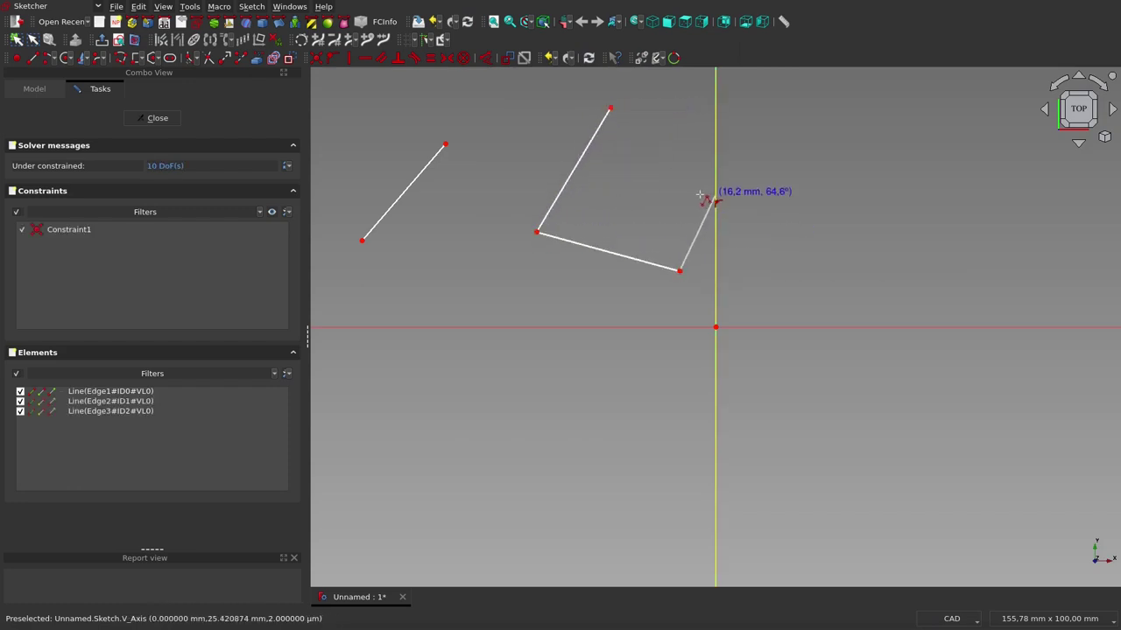
pyautogui.rightClick(703, 197)
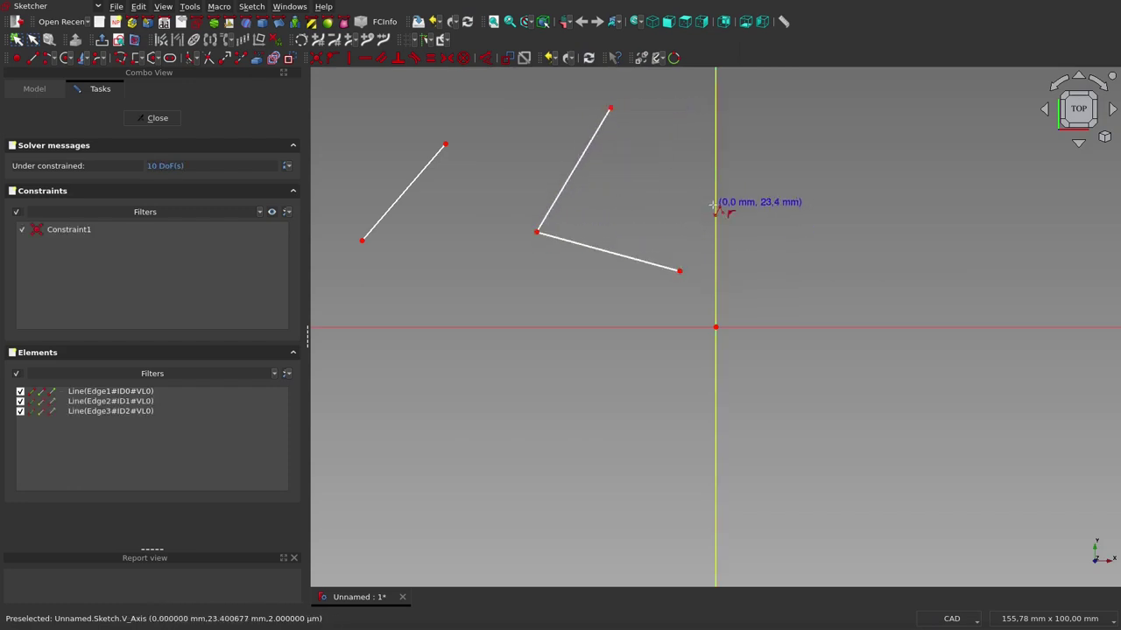
pyautogui.click(914, 91)
pyautogui.click(769, 161)
pyautogui.click(822, 267)
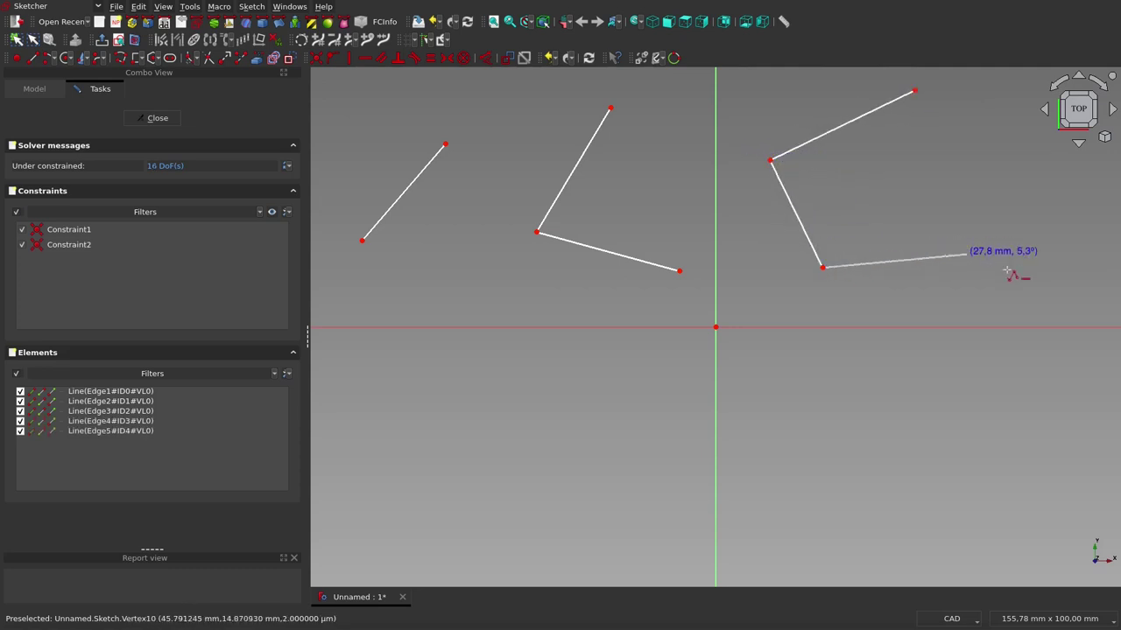
pyautogui.click(1022, 294)
pyautogui.rightClick(1027, 209)
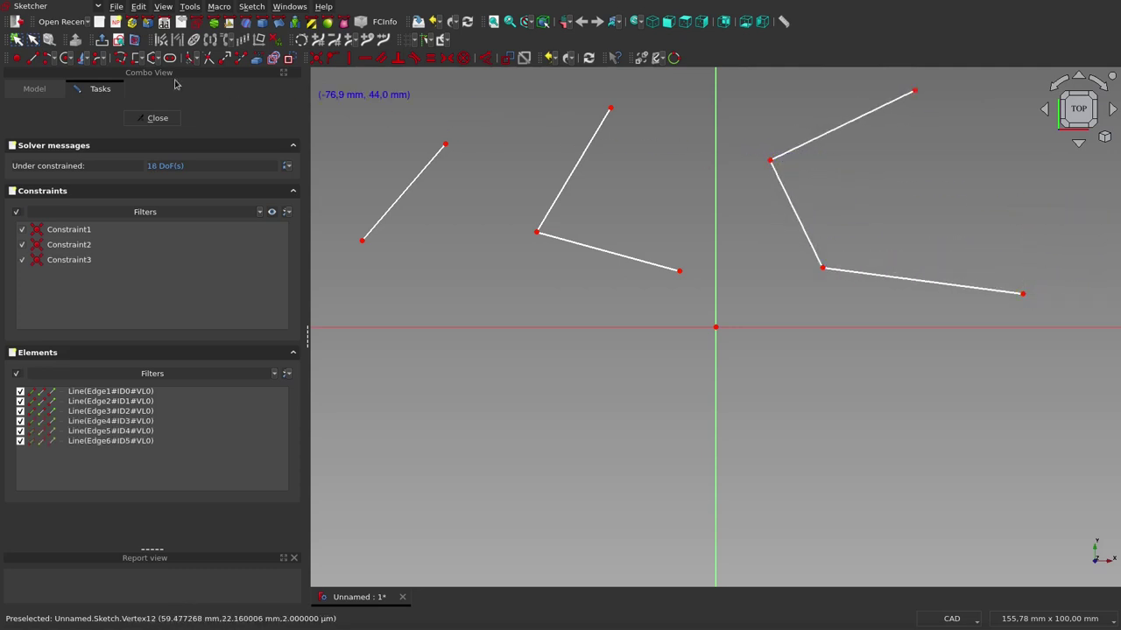
# Draw a centre-point arc at lower left and a circle at lower right
pyautogui.click(50, 58)
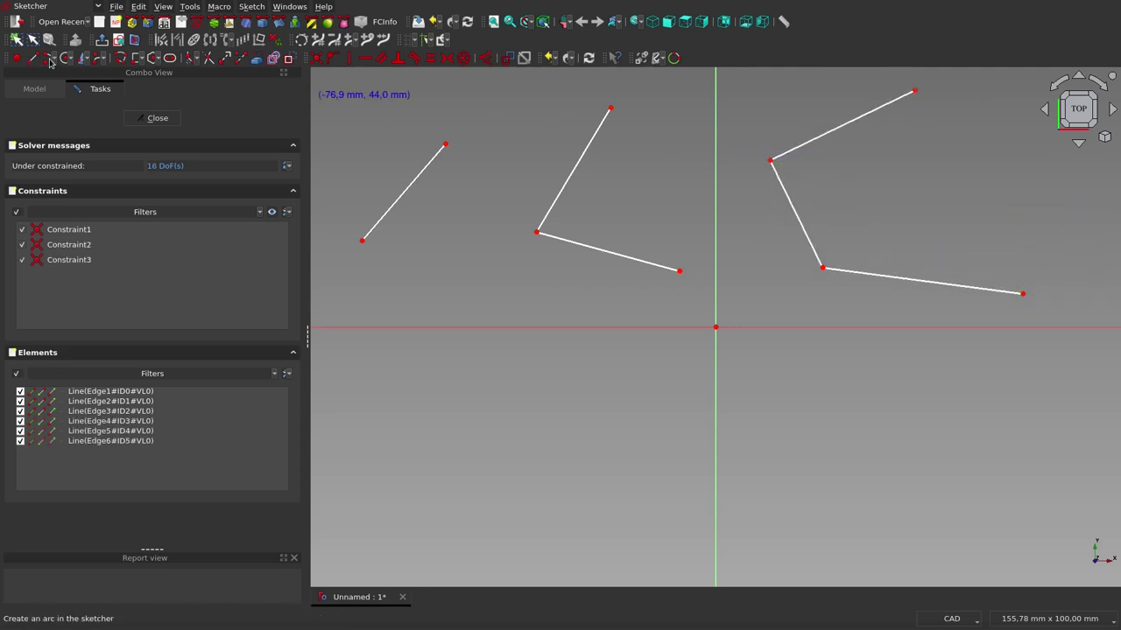
pyautogui.click(479, 481)
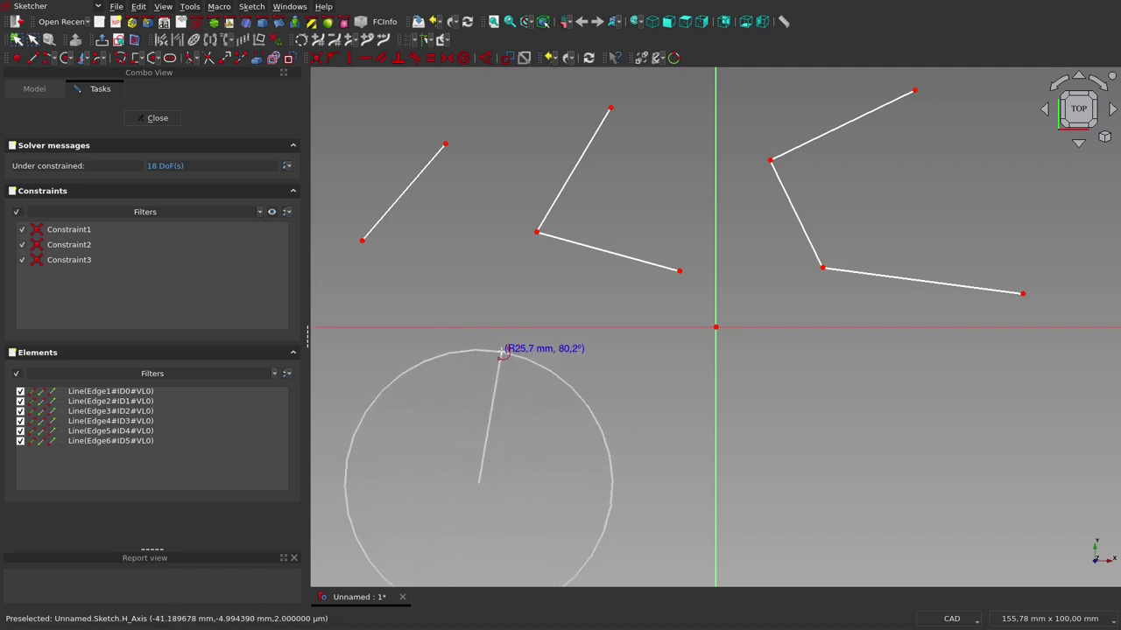
pyautogui.click(502, 351)
pyautogui.click(608, 448)
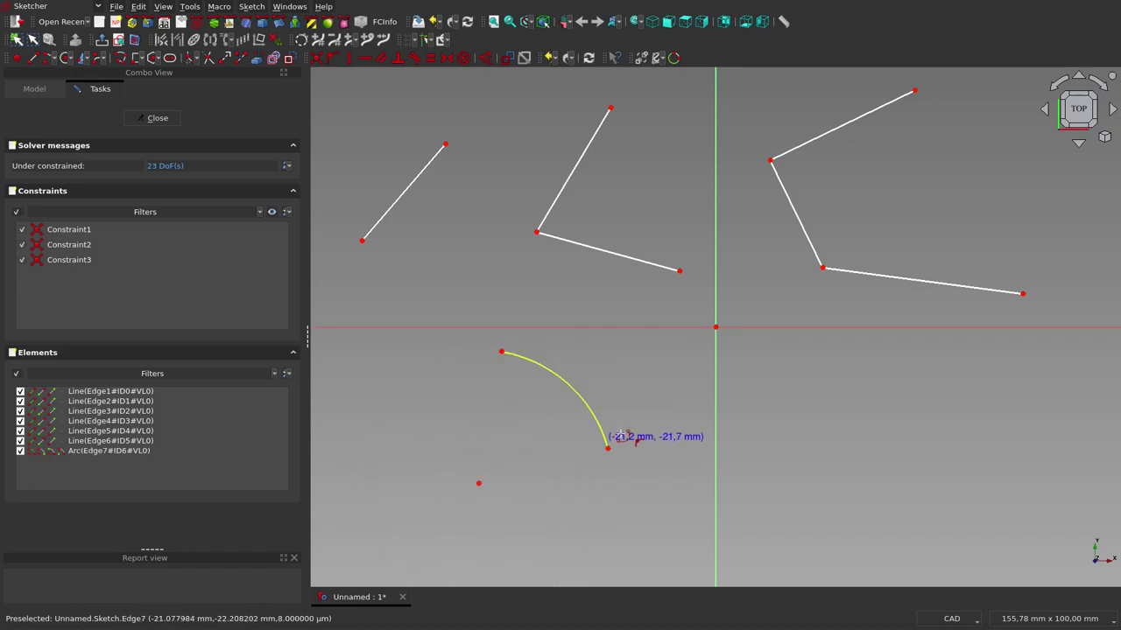
pyautogui.click(67, 58)
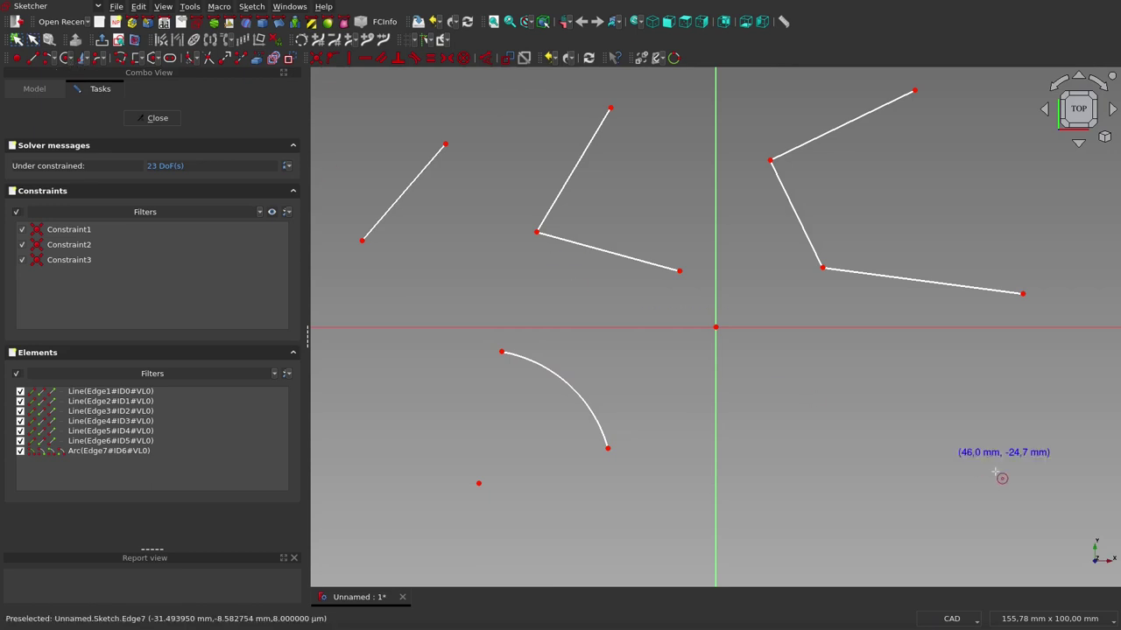
pyautogui.click(928, 442)
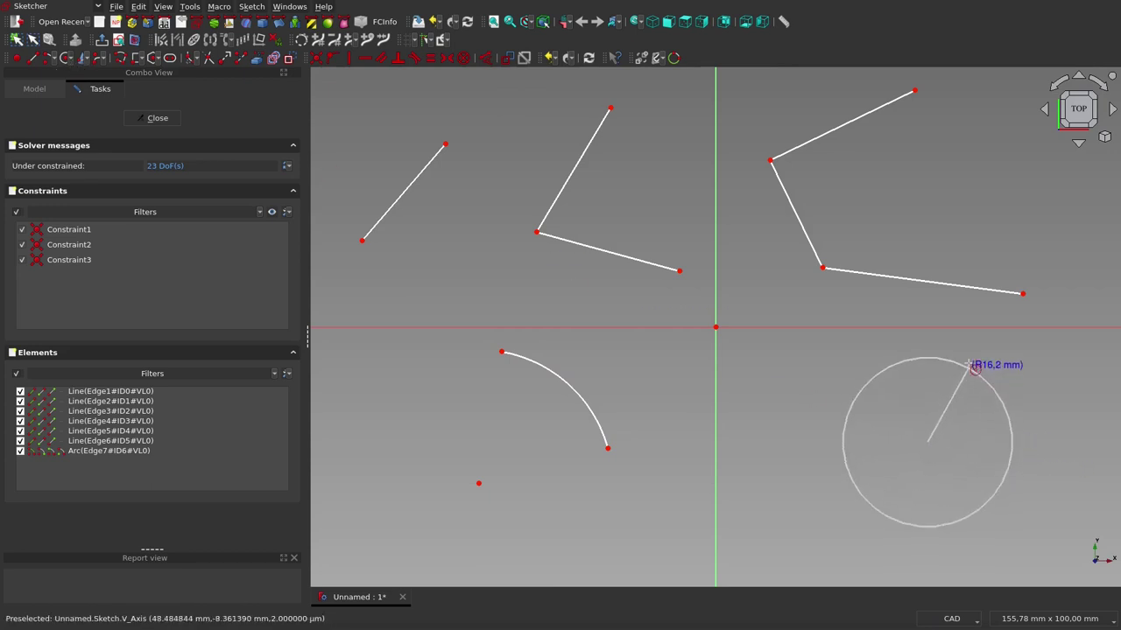
pyautogui.click(977, 366)
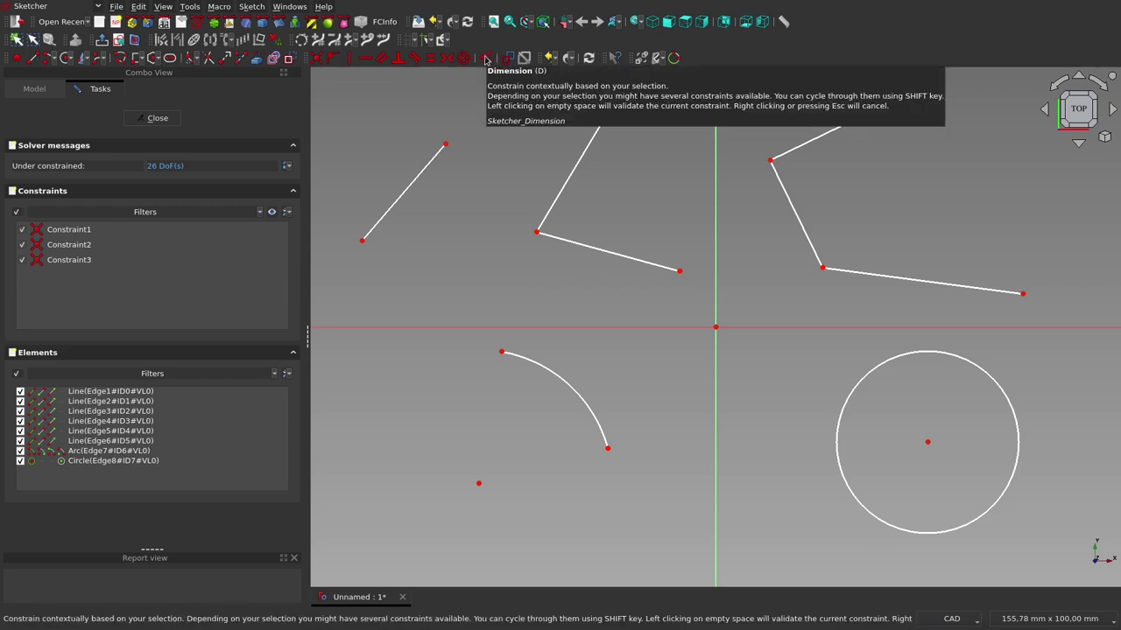
# Dimension the upper-left line to 20 mm, trying horizontal and vertical variants first
pyautogui.click(485, 60)
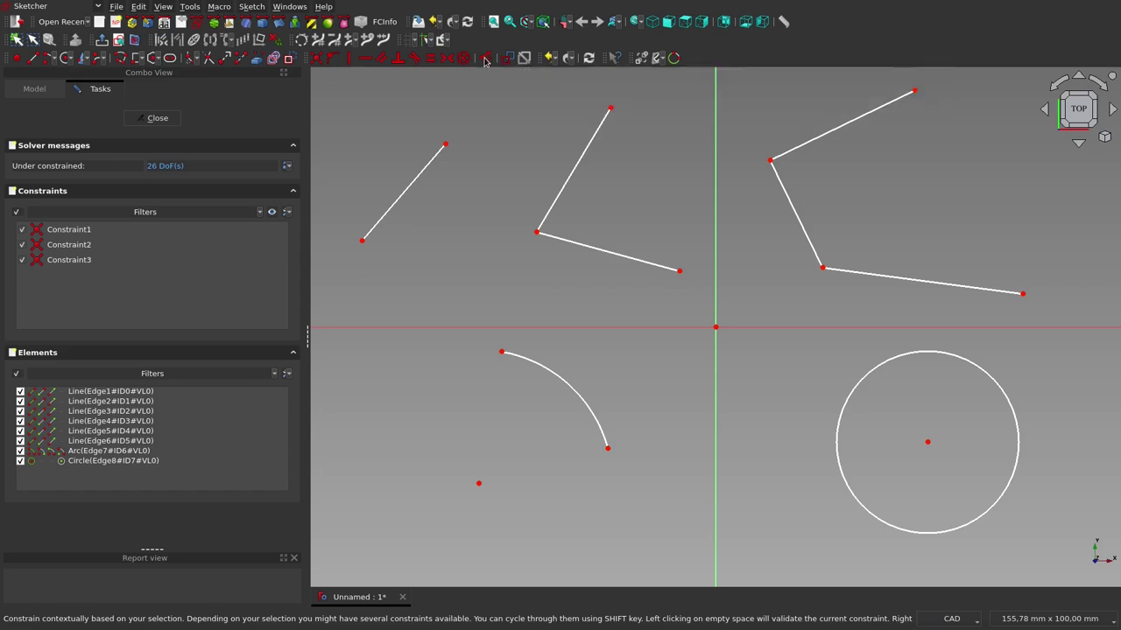
pyautogui.click(406, 185)
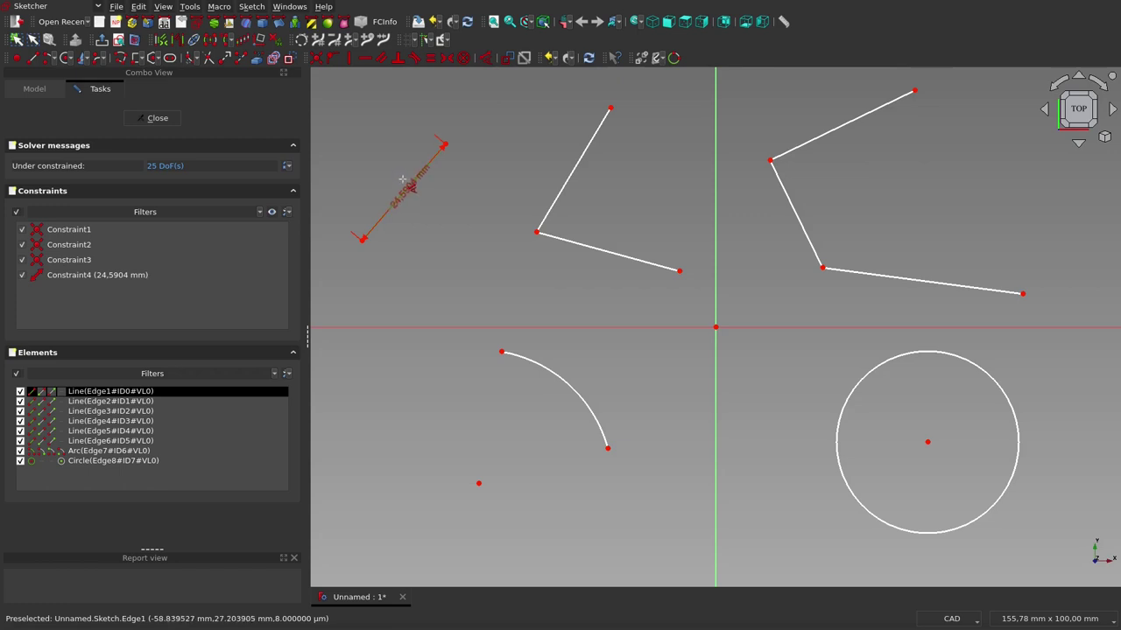
pyautogui.click(393, 175)
pyautogui.moveTo(394, 172); pyautogui.dragTo(375, 160)
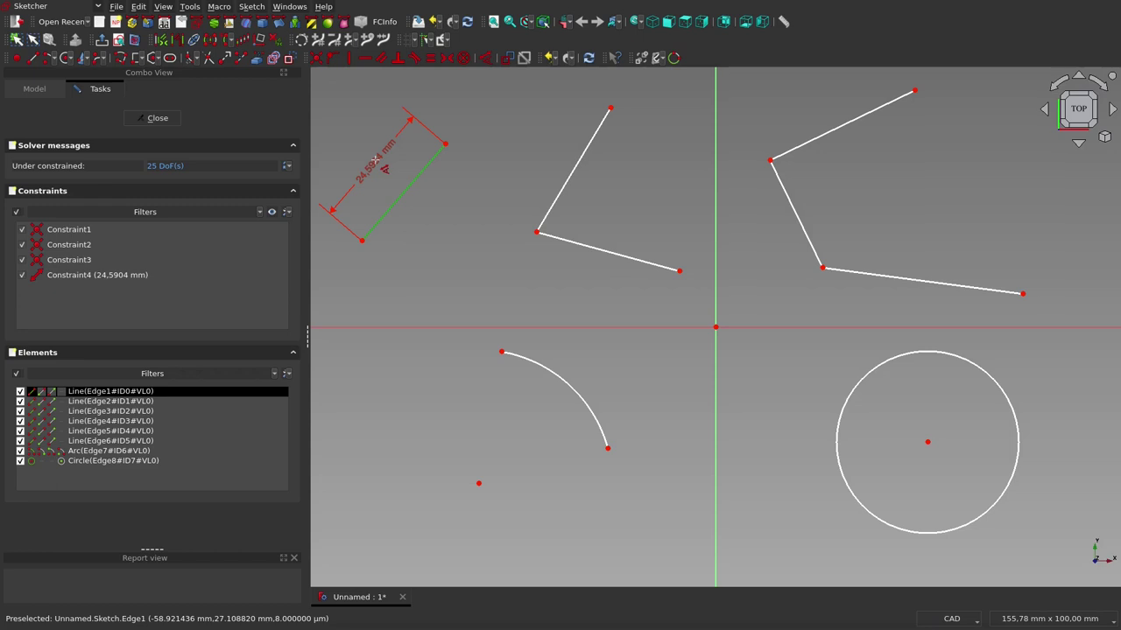
pyautogui.moveTo(374, 162); pyautogui.dragTo(408, 122)
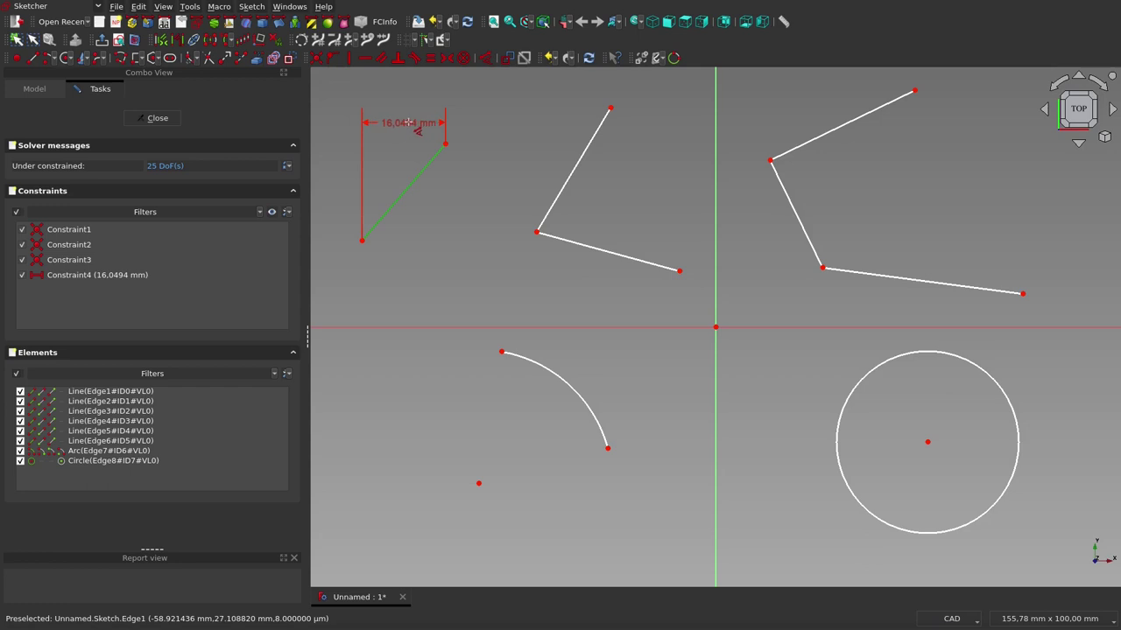
pyautogui.moveTo(408, 121); pyautogui.dragTo(343, 200)
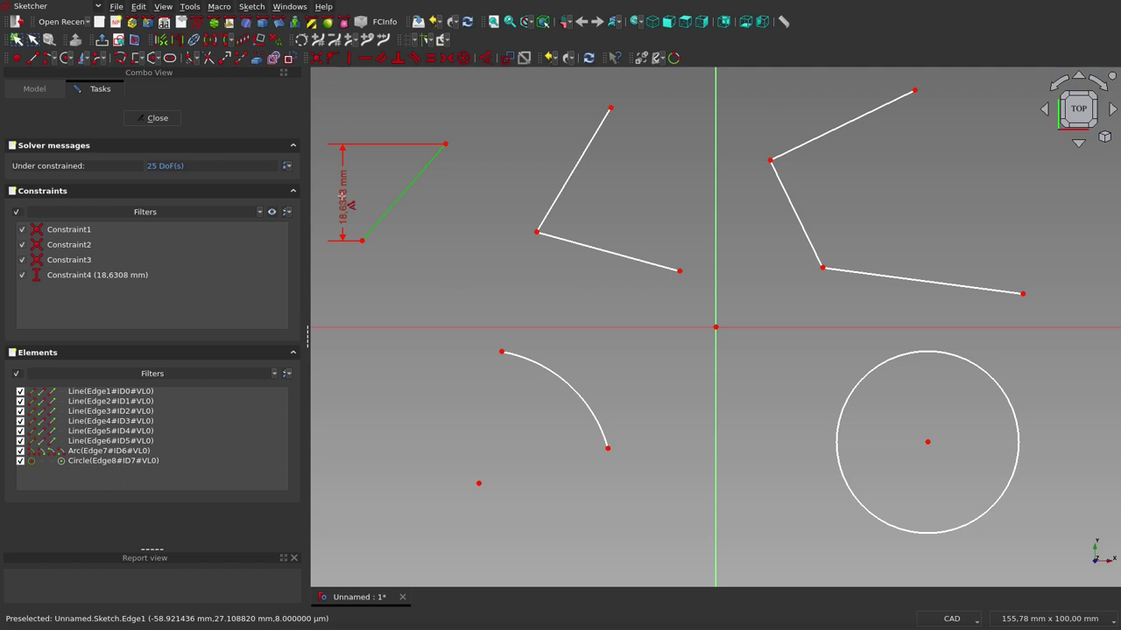
pyautogui.moveTo(348, 204); pyautogui.dragTo(379, 161)
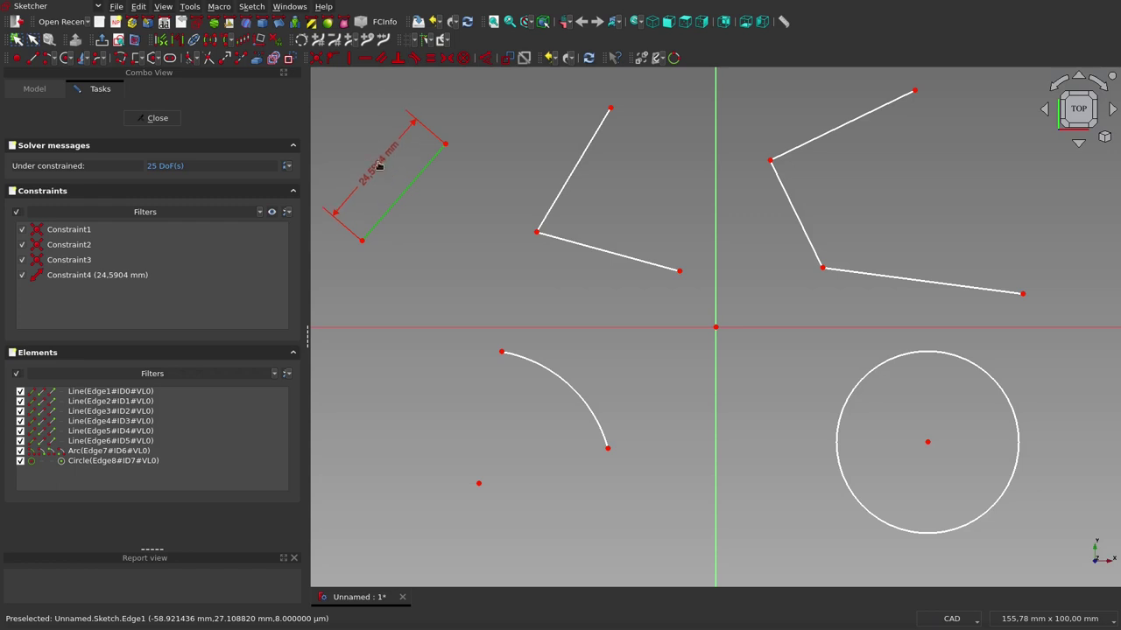
pyautogui.doubleClick(381, 167)
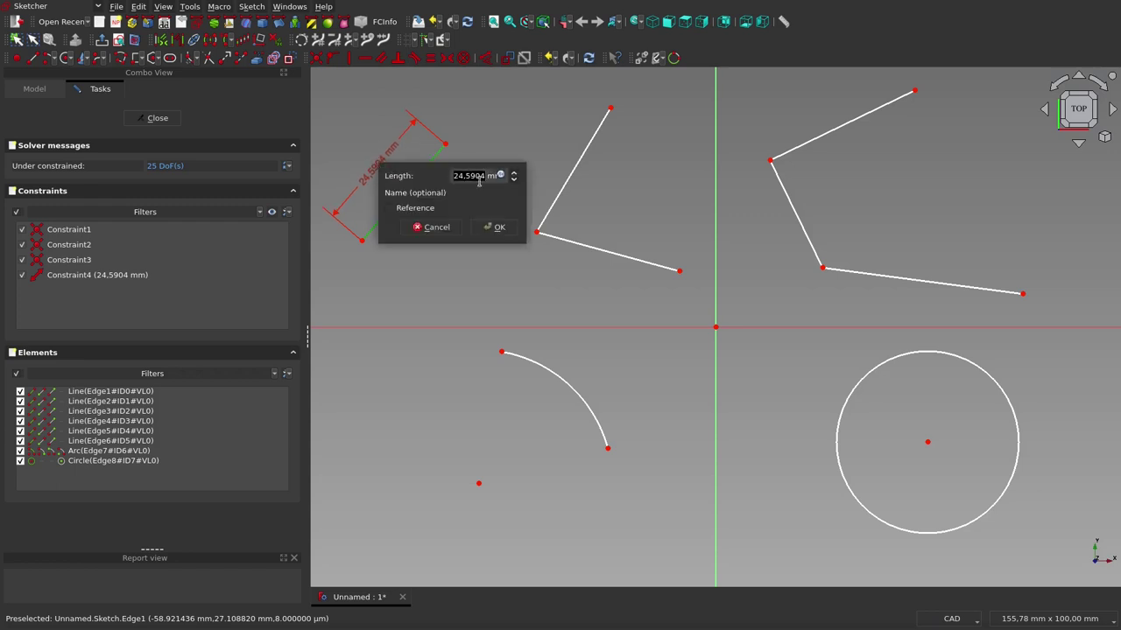
pyautogui.write('20')
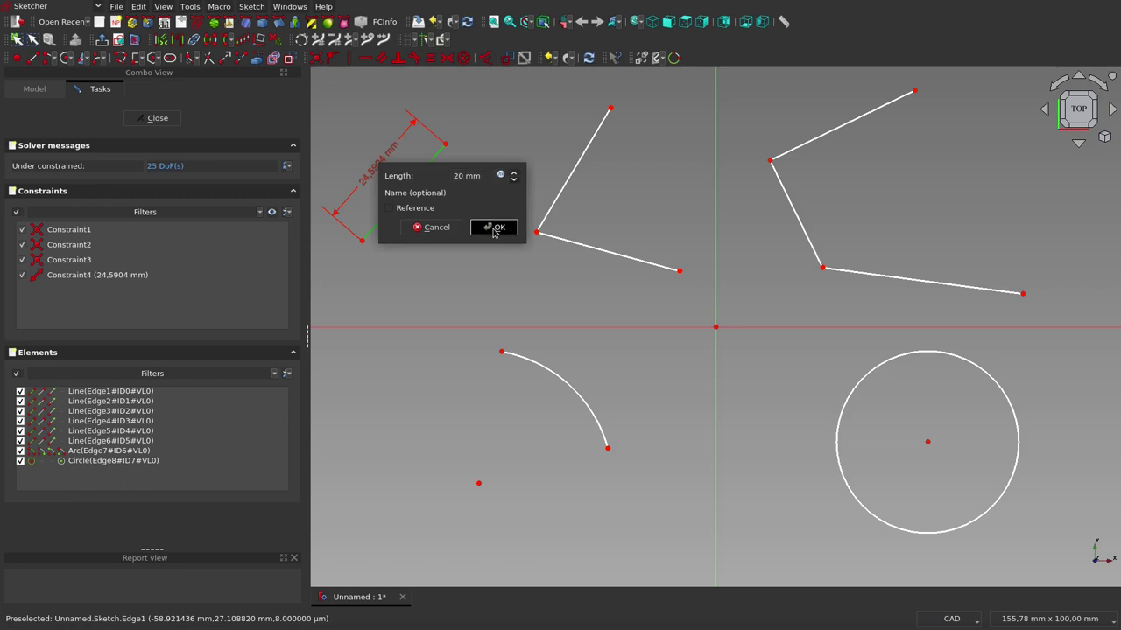
pyautogui.click(493, 227)
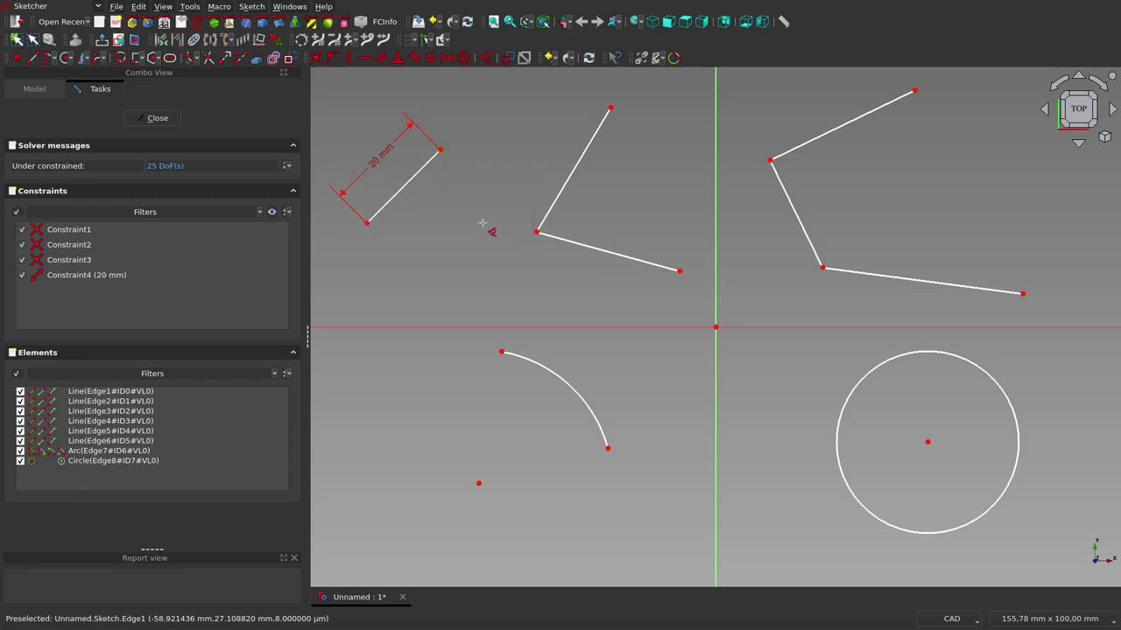
# Undo and re-apply the line's 20 mm length dimension, cycling modes with M
pyautogui.hotkey('ctrl', 'z')
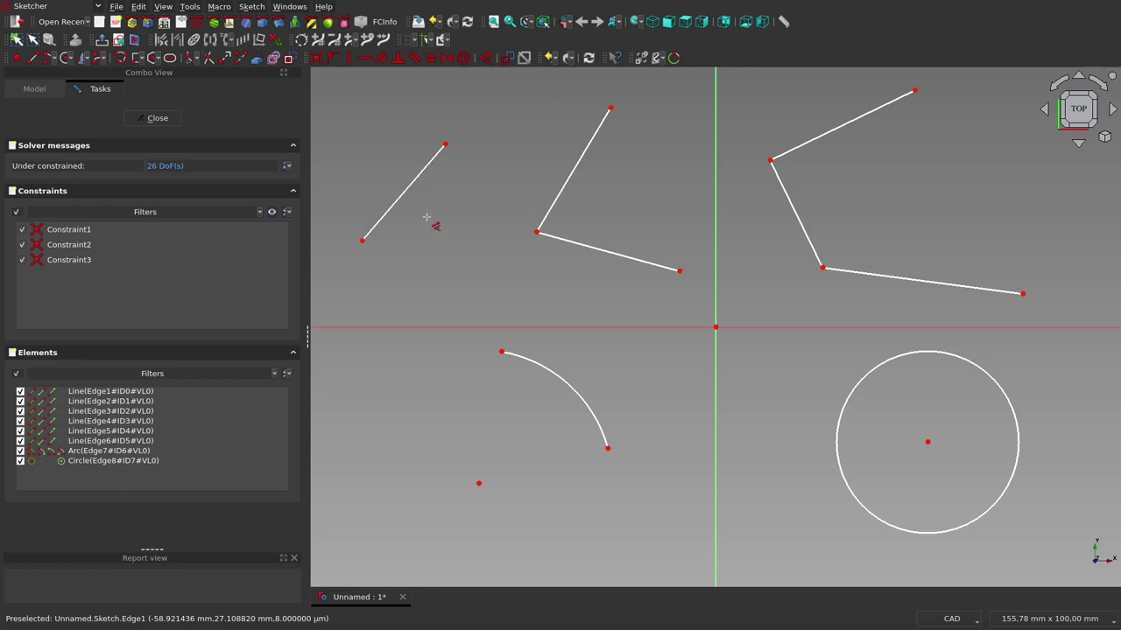
pyautogui.click(416, 188)
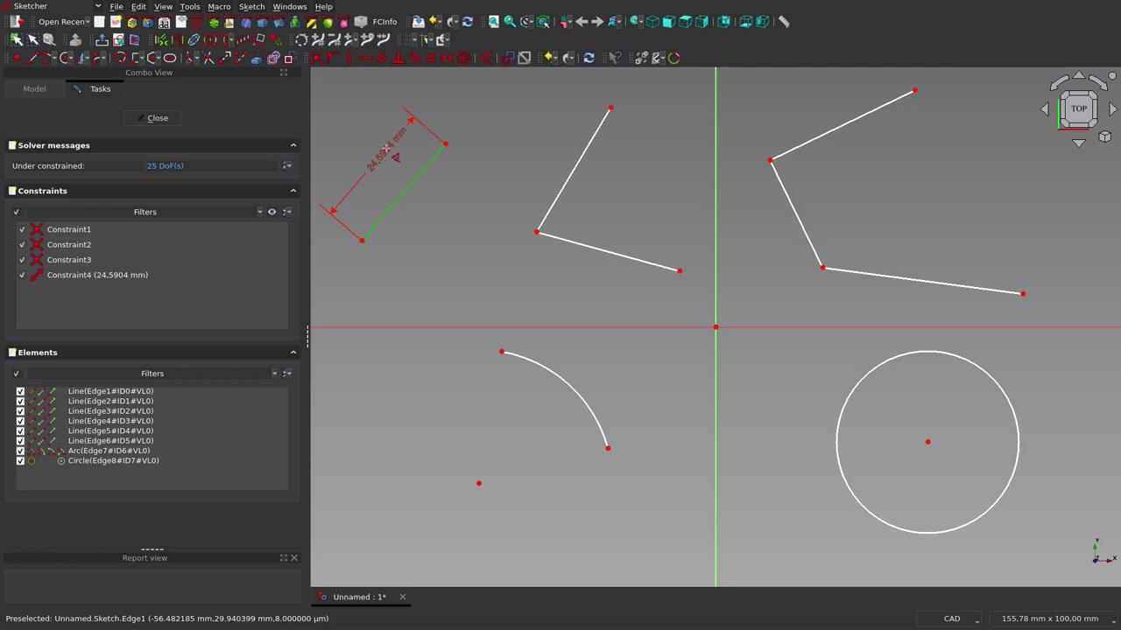
pyautogui.press('m')
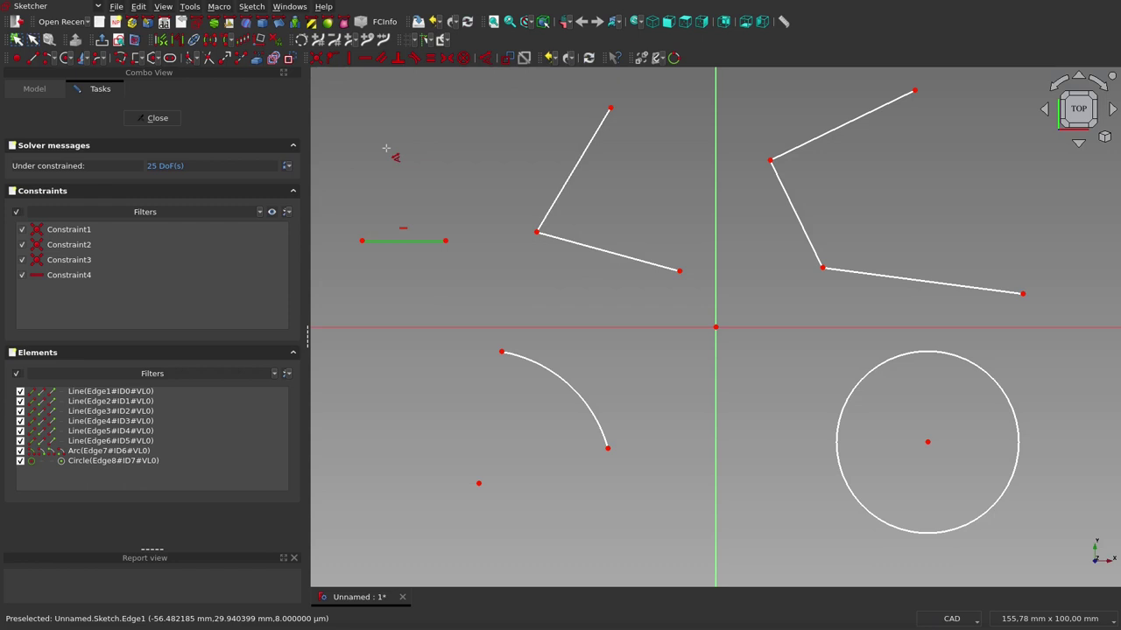
pyautogui.press('v')
pyautogui.press('m')
pyautogui.press('m')
pyautogui.moveTo(371, 155); pyautogui.dragTo(386, 165)
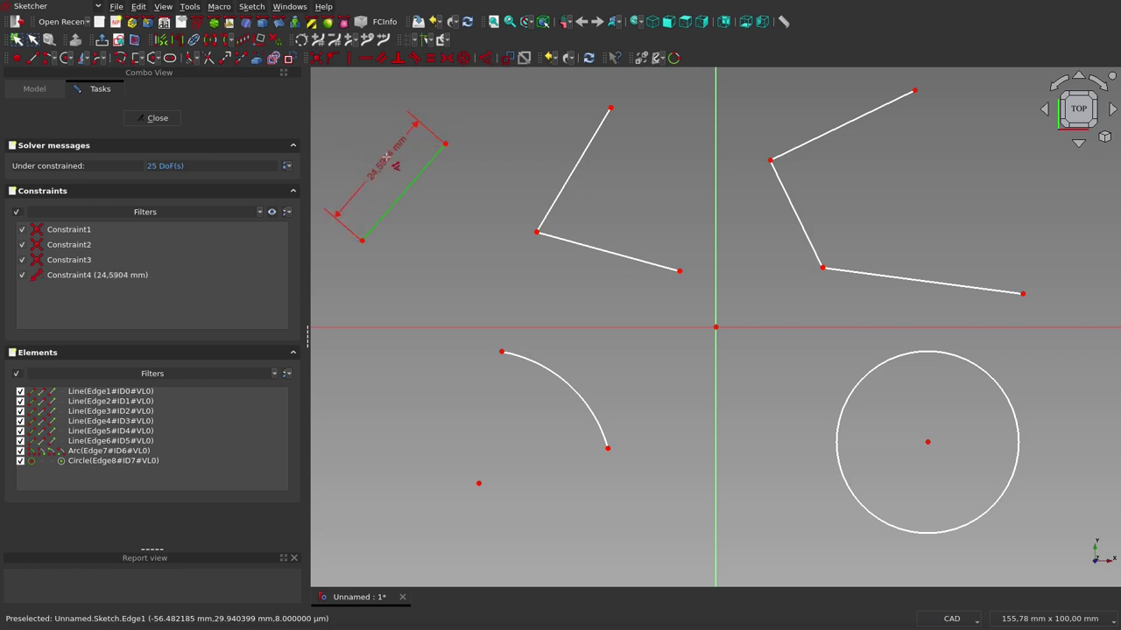
pyautogui.click(385, 160)
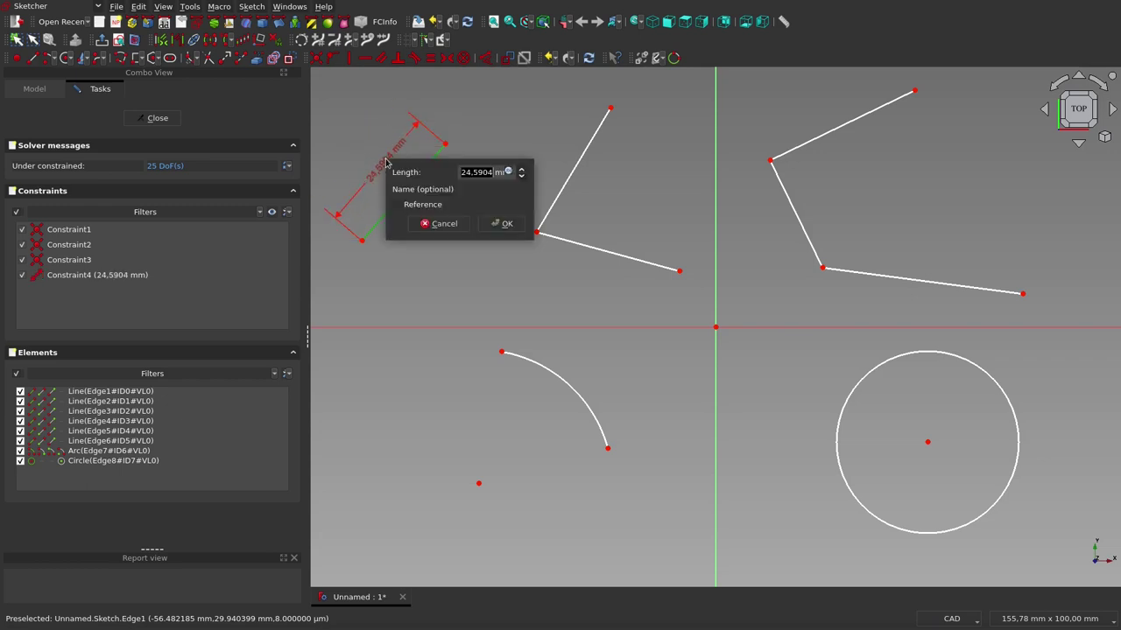
pyautogui.write('20')
pyautogui.click(503, 223)
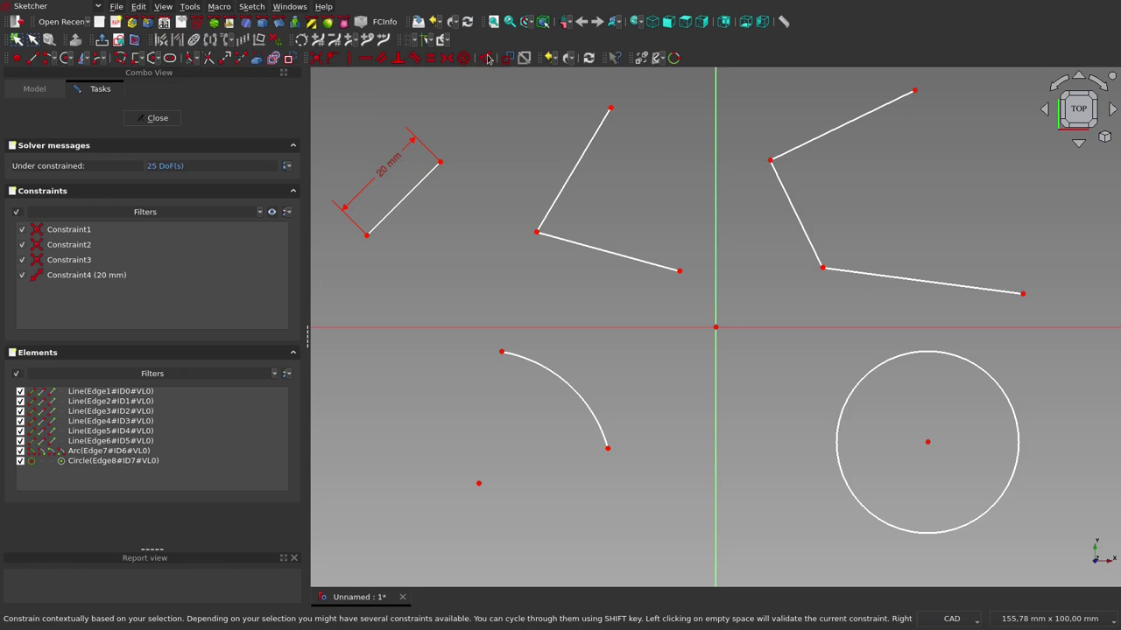
# Constrain the left polyline's two lines to a 60° angle
pyautogui.click(594, 137)
pyautogui.click(546, 125)
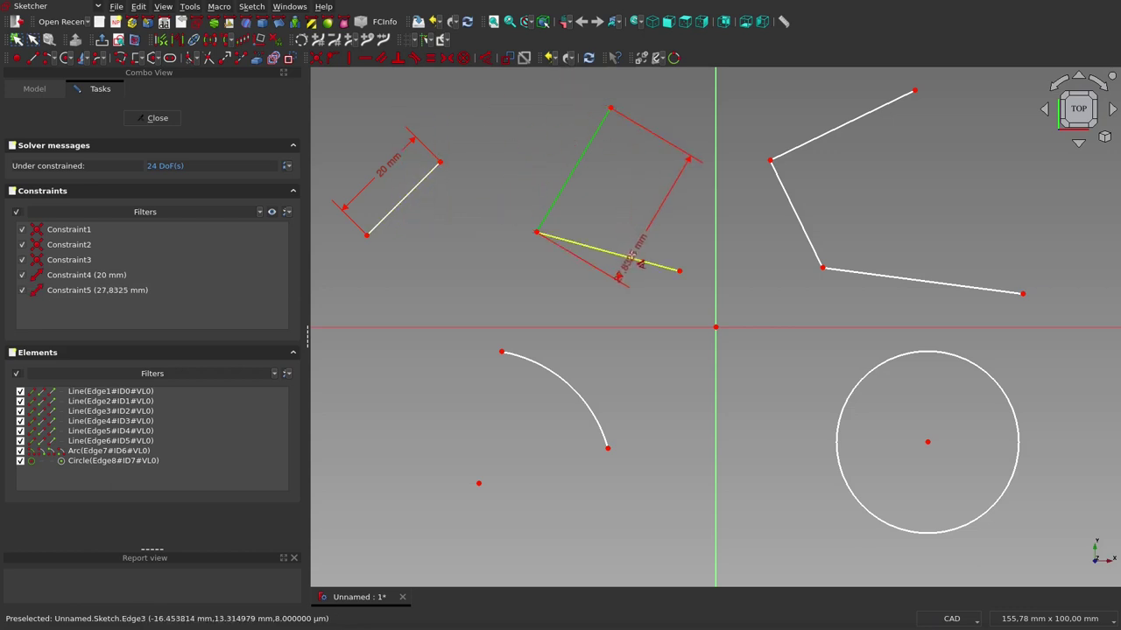
pyautogui.click(648, 262)
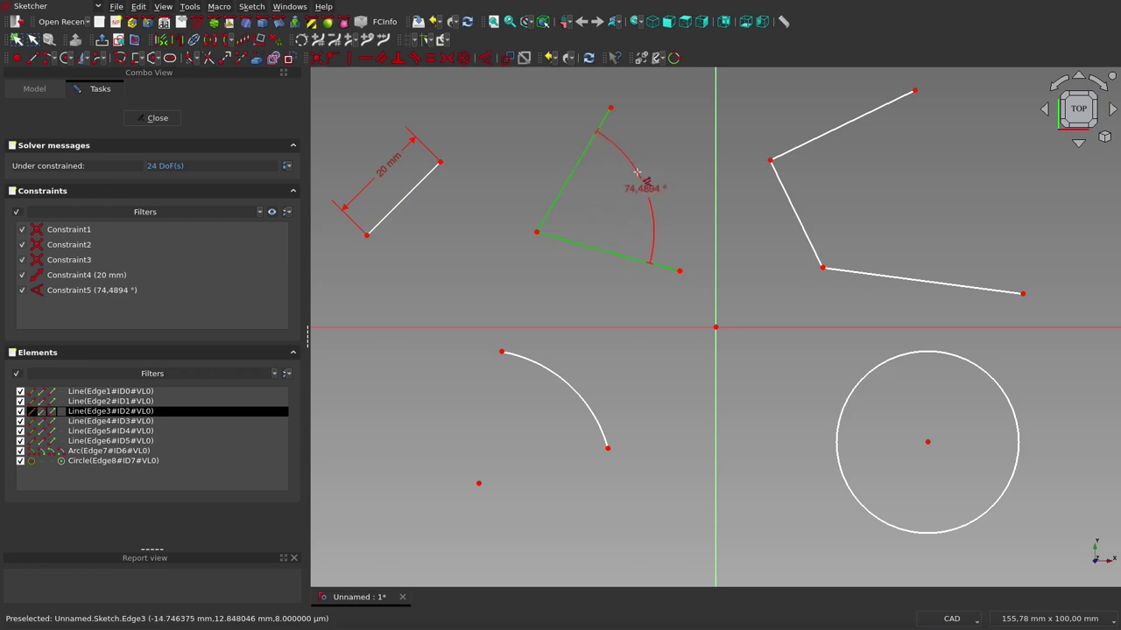
pyautogui.press('m')
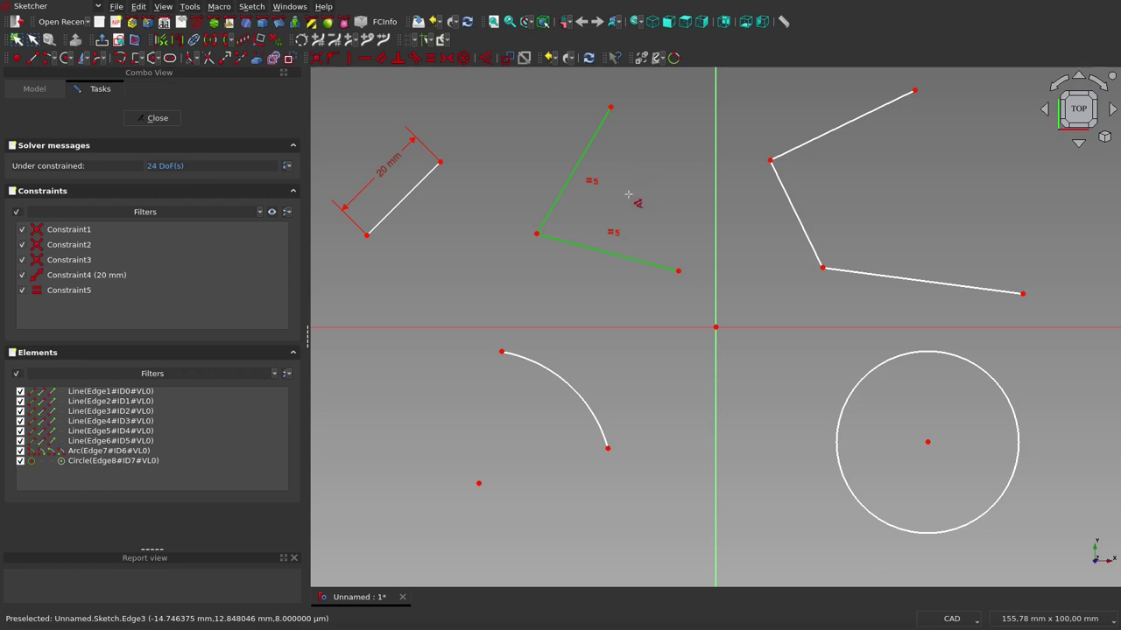
pyautogui.press('m')
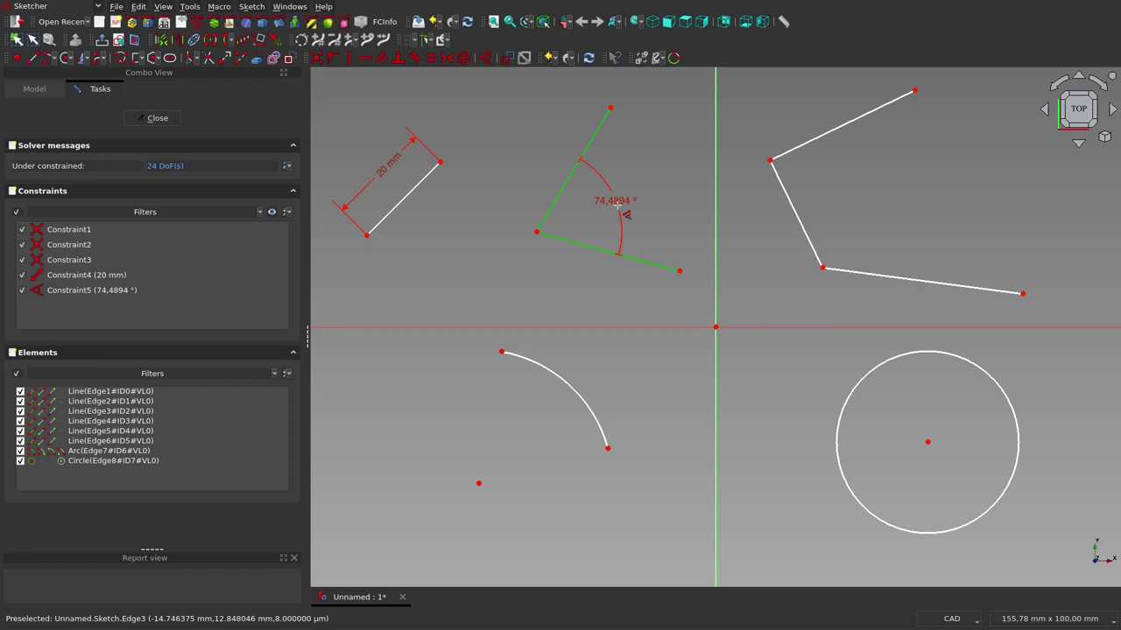
pyautogui.click(618, 203)
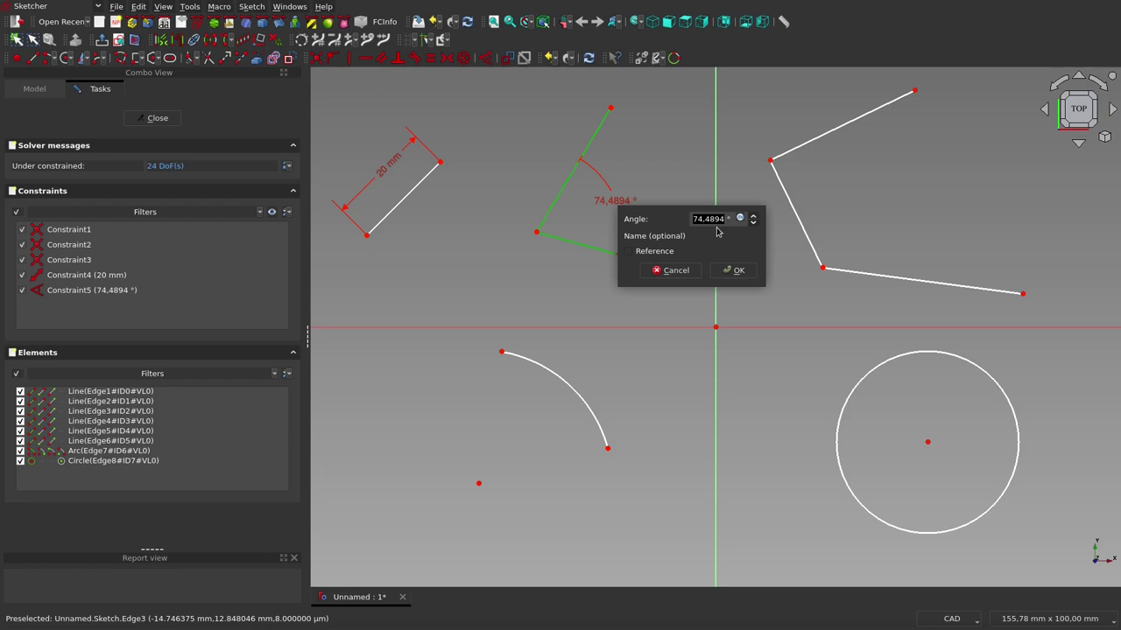
pyautogui.write('60')
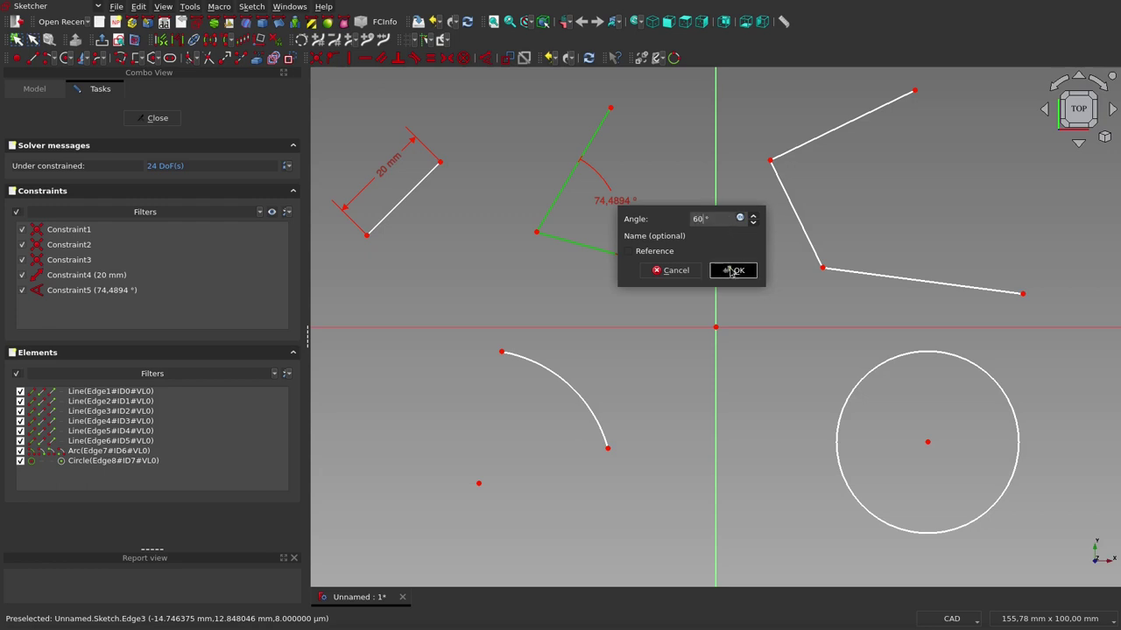
pyautogui.click(733, 271)
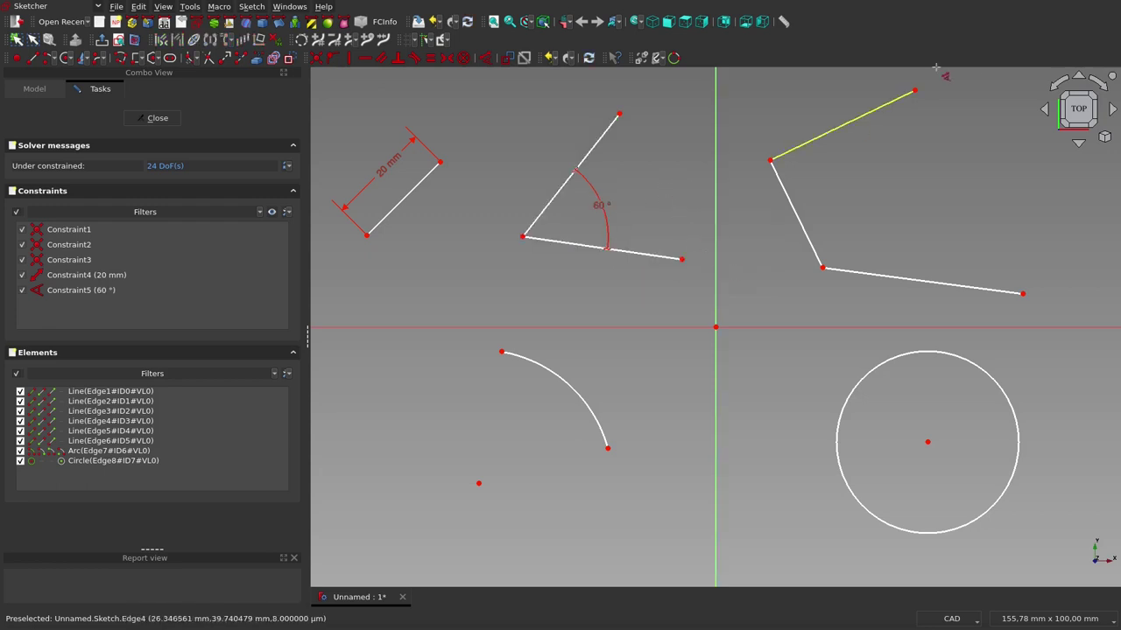
# Apply Equal constraints so the right polyline's three segments share one length
pyautogui.click(859, 118)
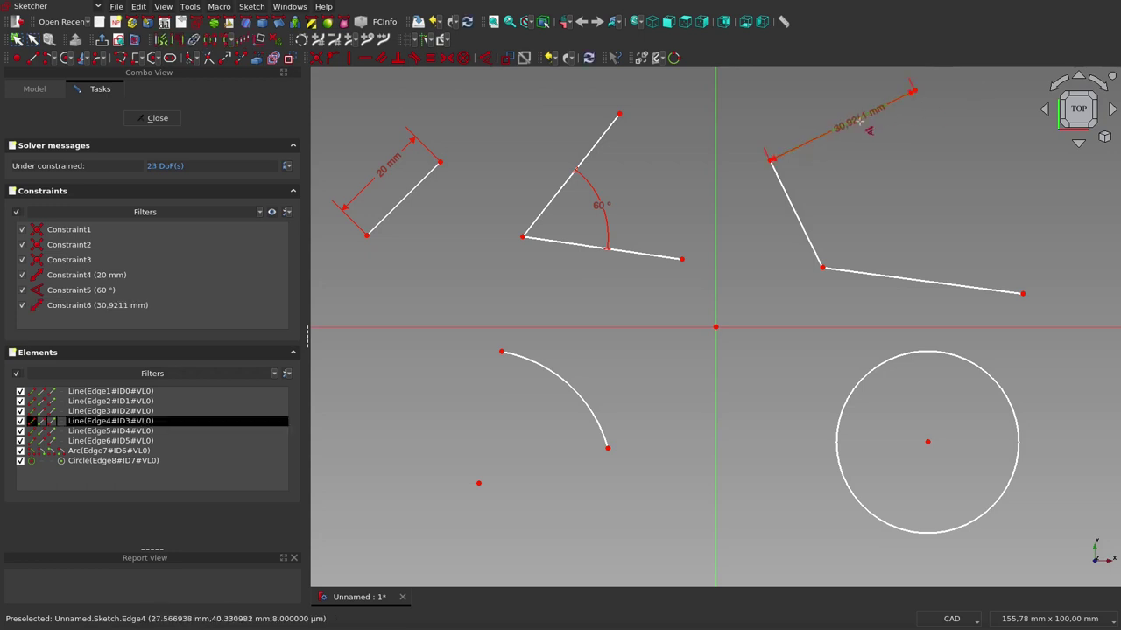
pyautogui.click(806, 231)
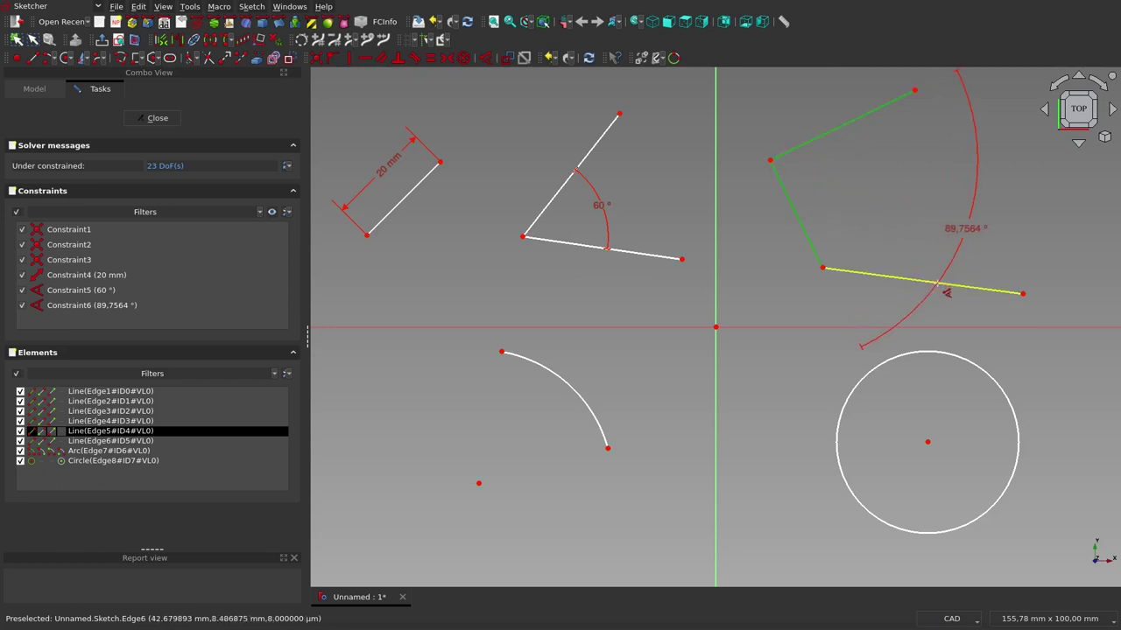
pyautogui.press('m')
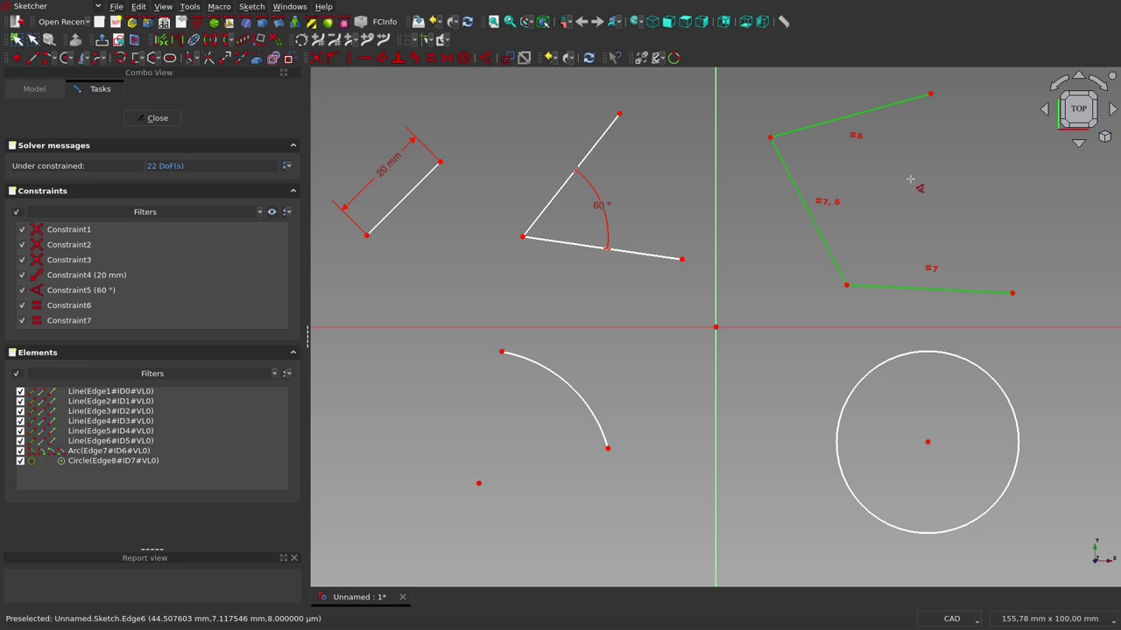
pyautogui.click(920, 187)
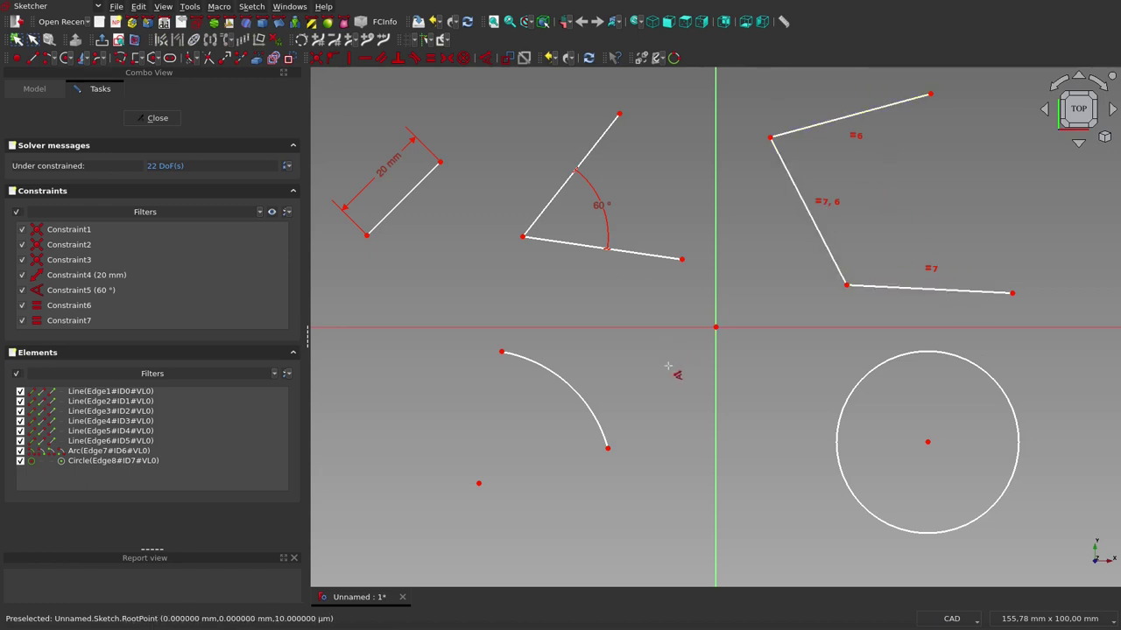
# Give the lower-left arc a 50 mm diameter dimension
pyautogui.click(575, 388)
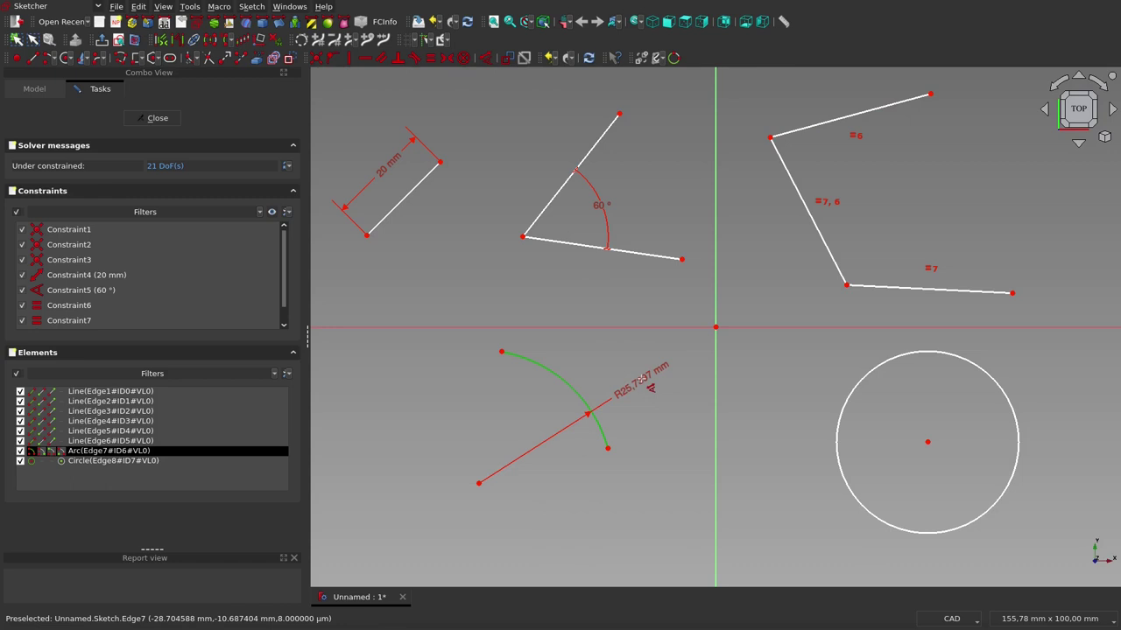
pyautogui.press('m')
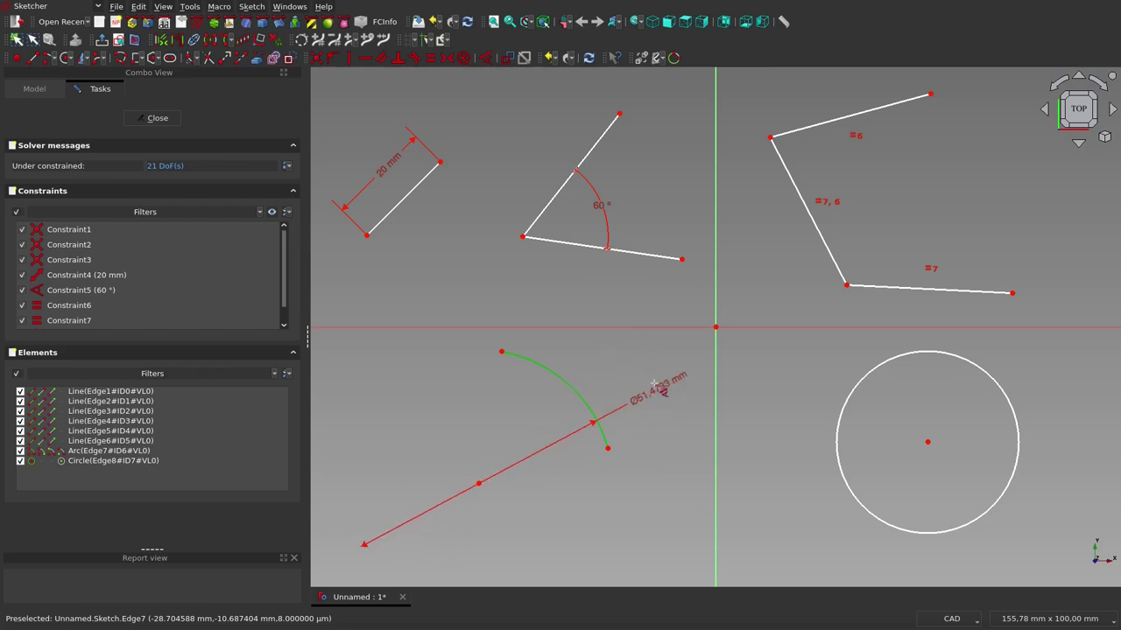
pyautogui.press('m')
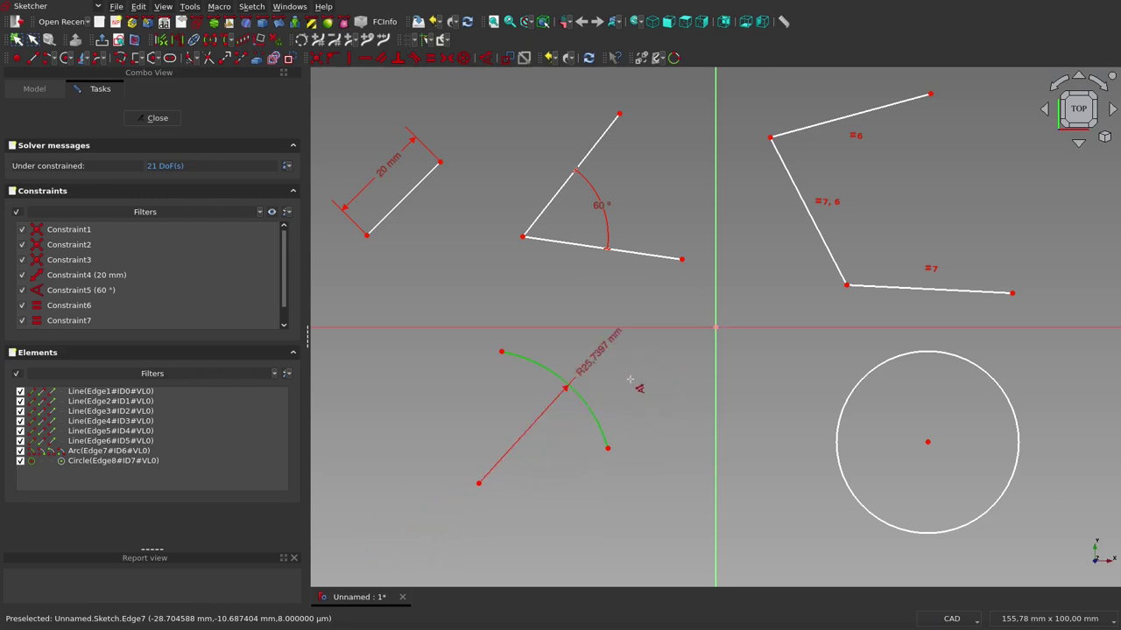
pyautogui.press('m')
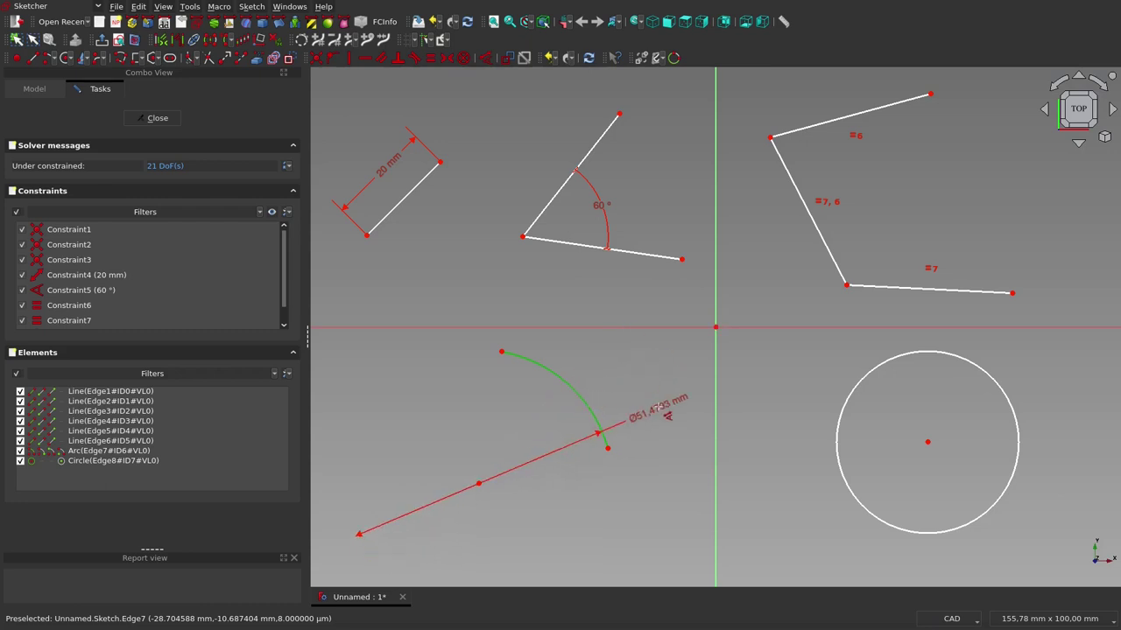
pyautogui.click(657, 408)
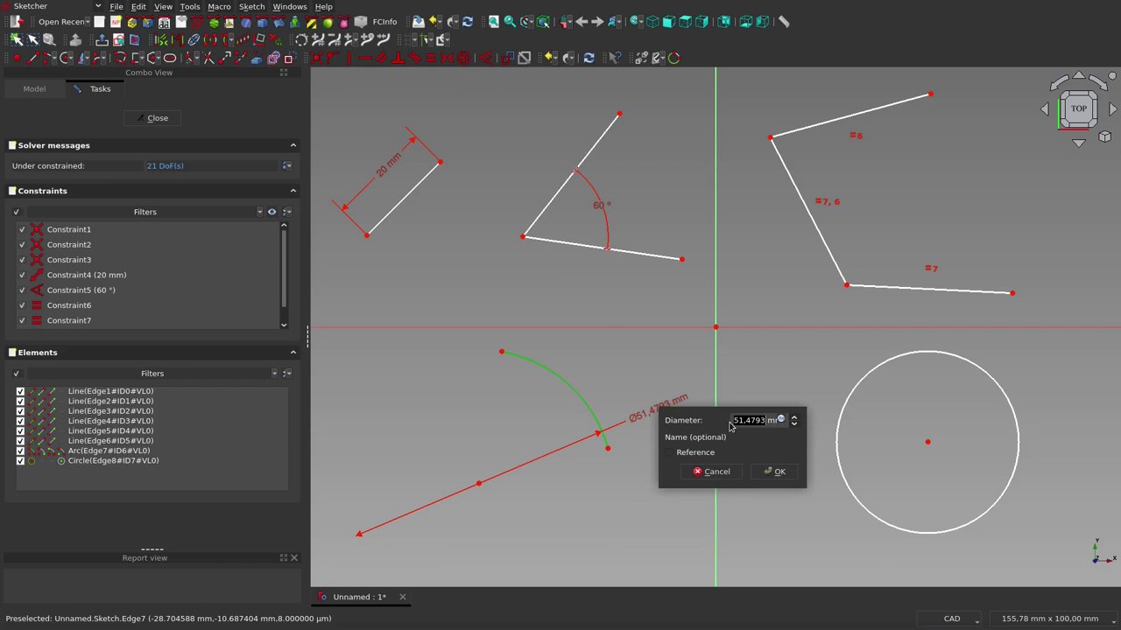
pyautogui.write('50')
pyautogui.click(791, 479)
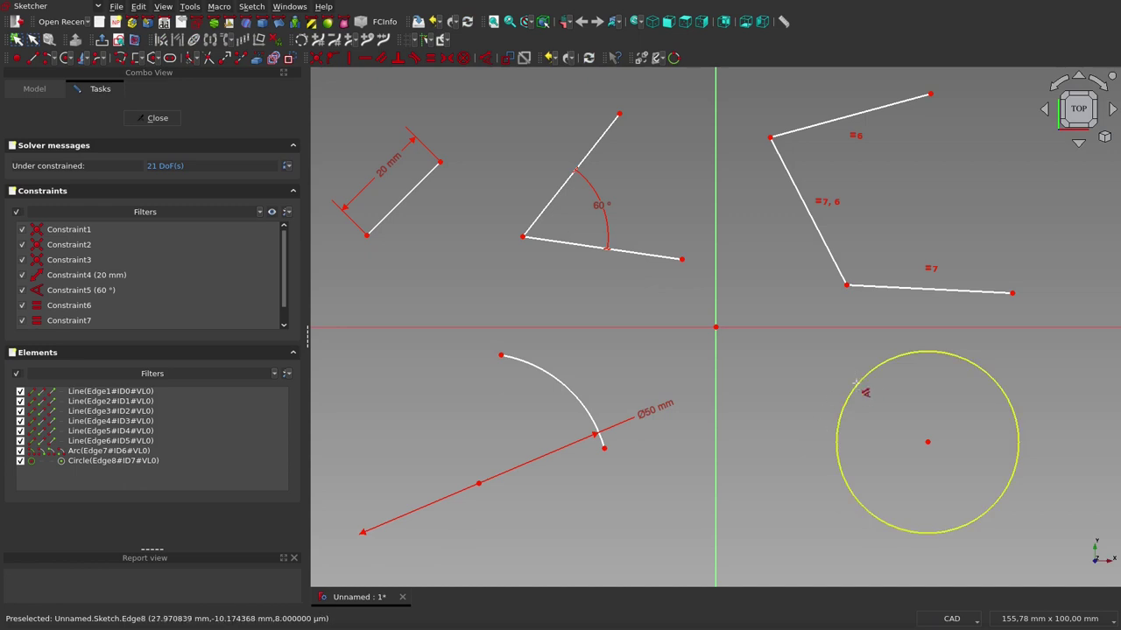
# Set the right-hand circle's radius to 20 mm and exit the Dimension tool
pyautogui.click(960, 359)
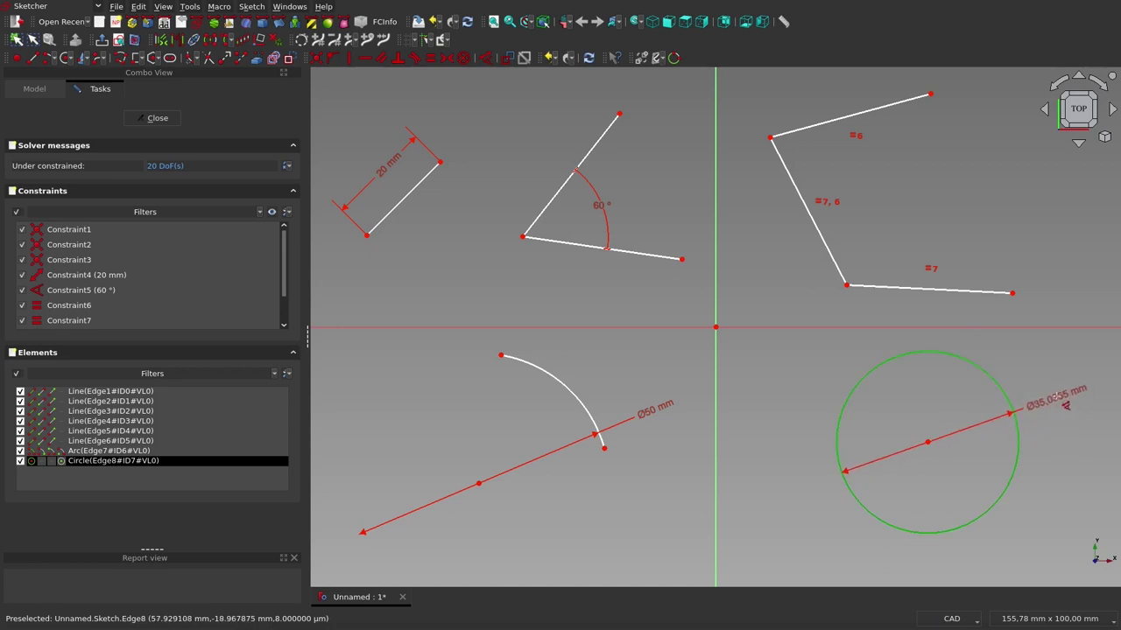
pyautogui.press('m')
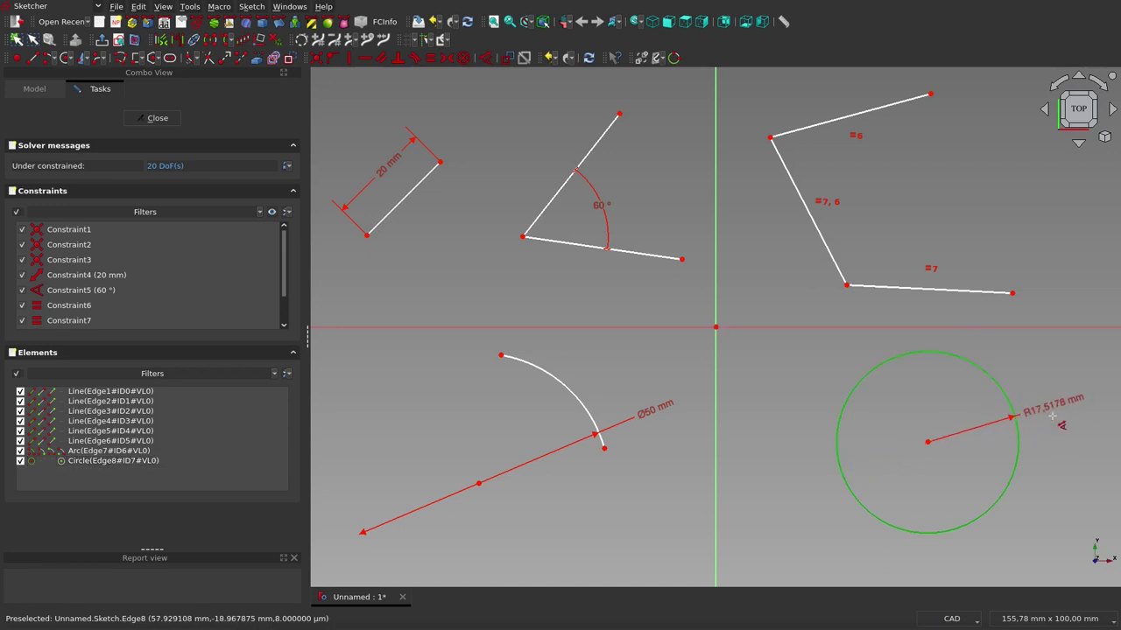
pyautogui.click(1055, 379)
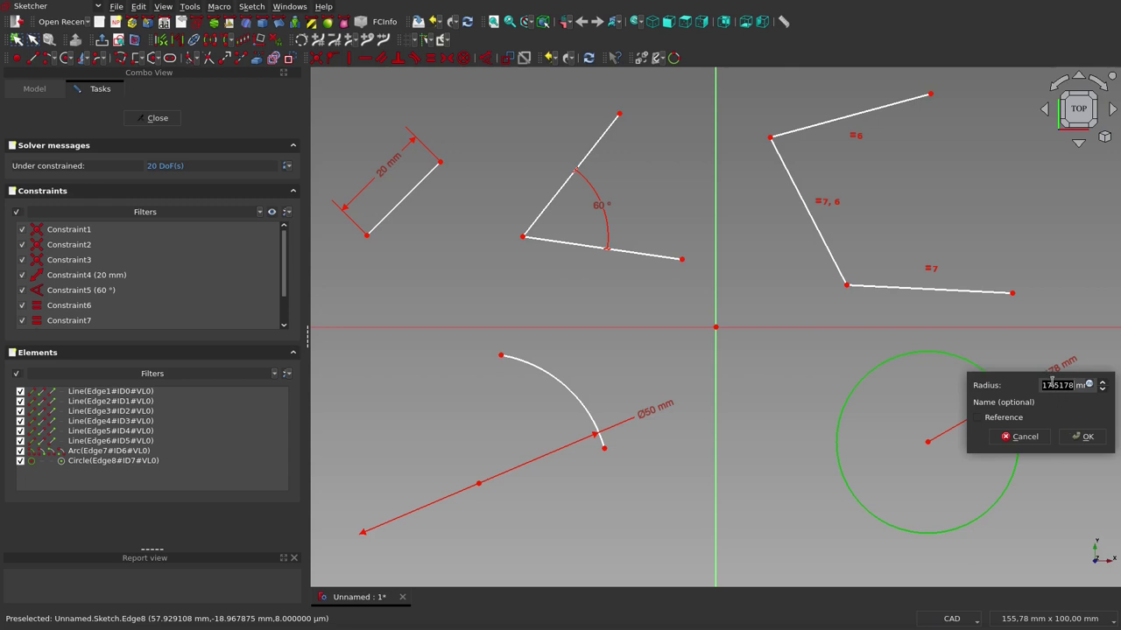
pyautogui.write('20')
pyautogui.click(1084, 436)
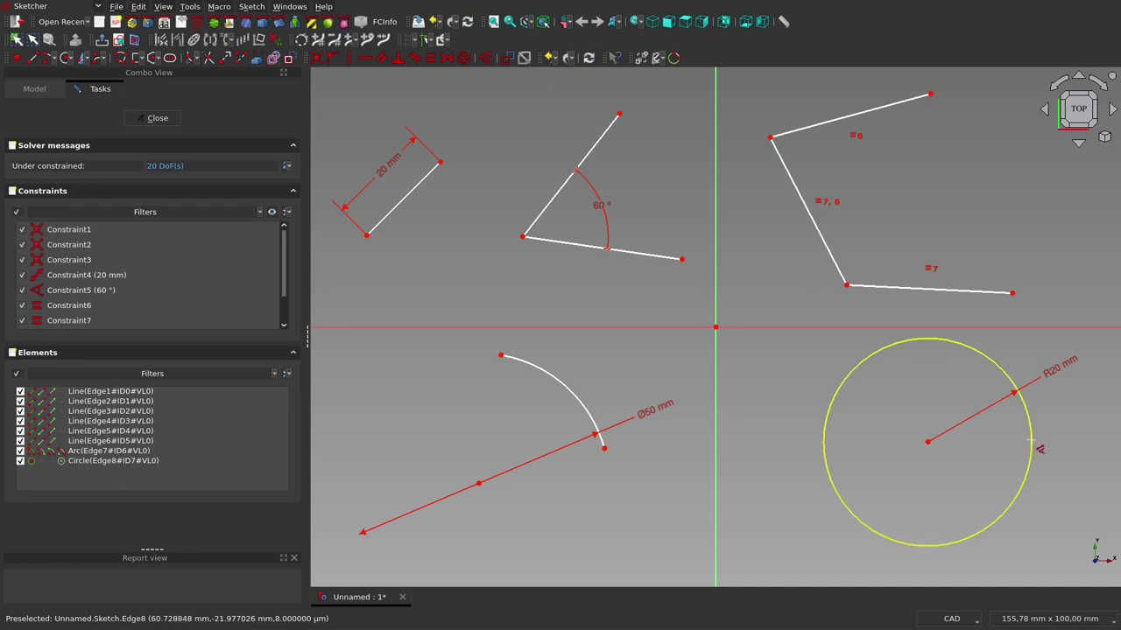
pyautogui.rightClick(809, 377)
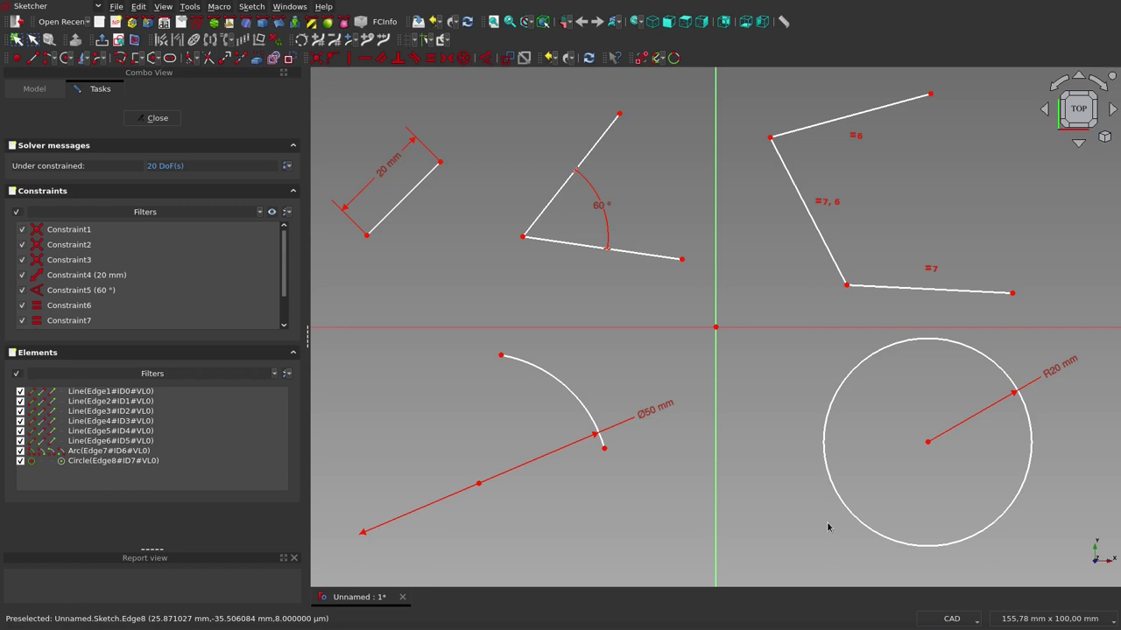
# View the FreeCAD 0.22.0dev About information and close it
pyautogui.click(323, 6)
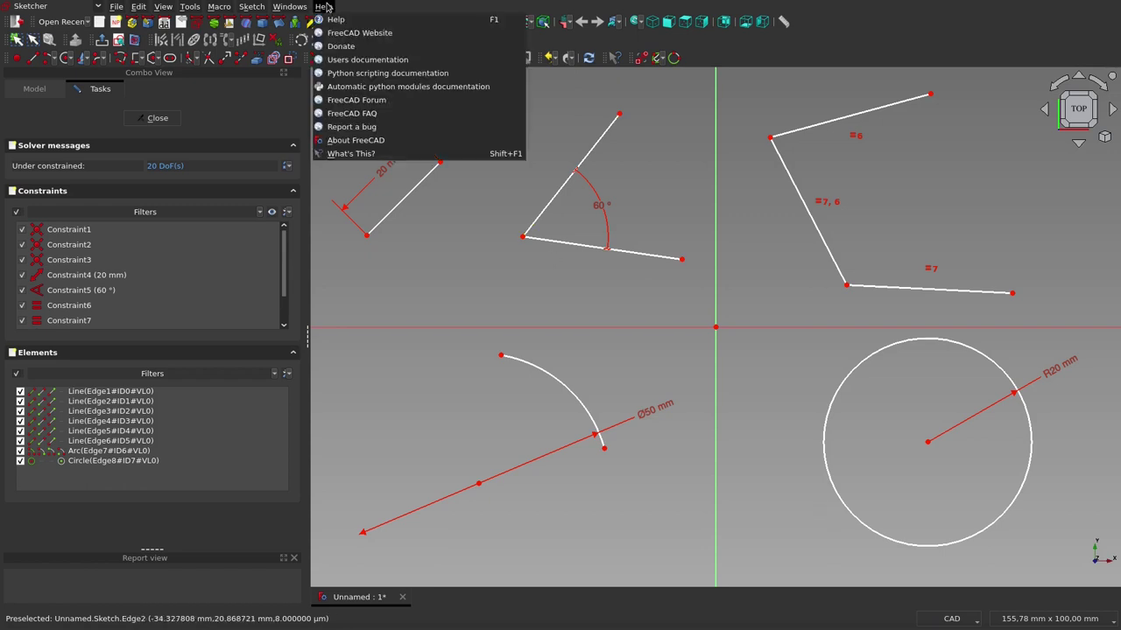
pyautogui.click(395, 140)
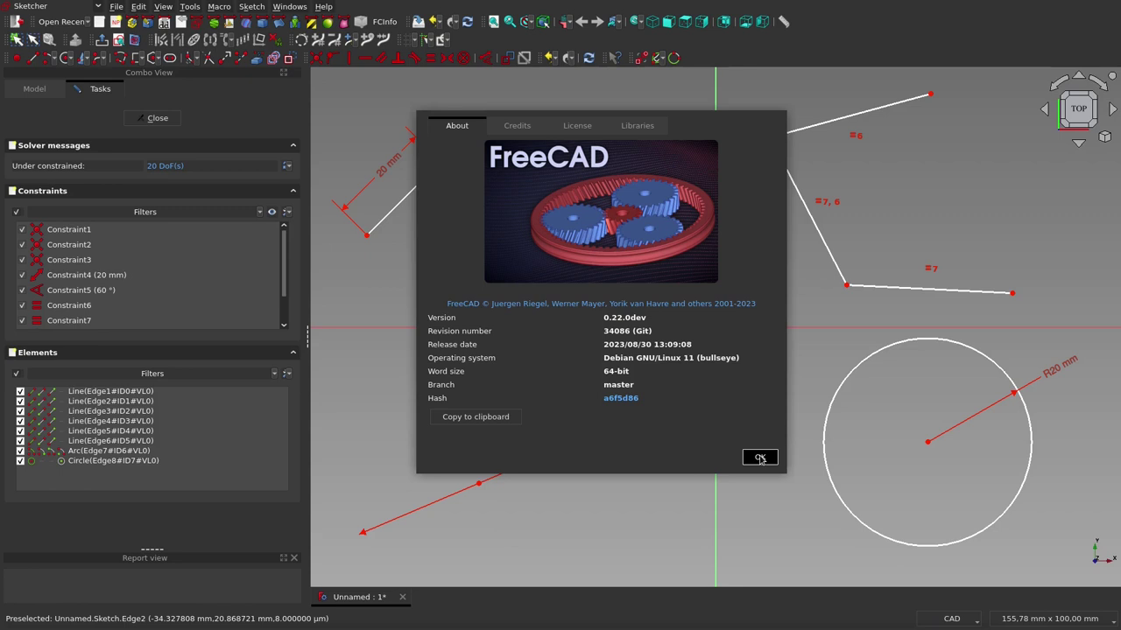
pyautogui.click(760, 458)
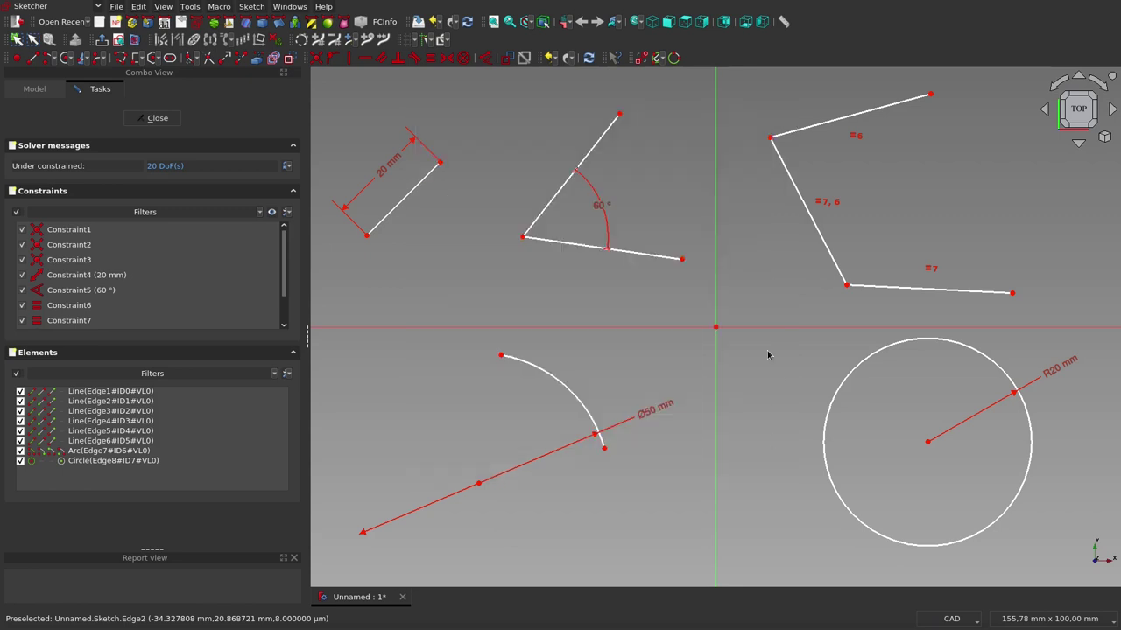